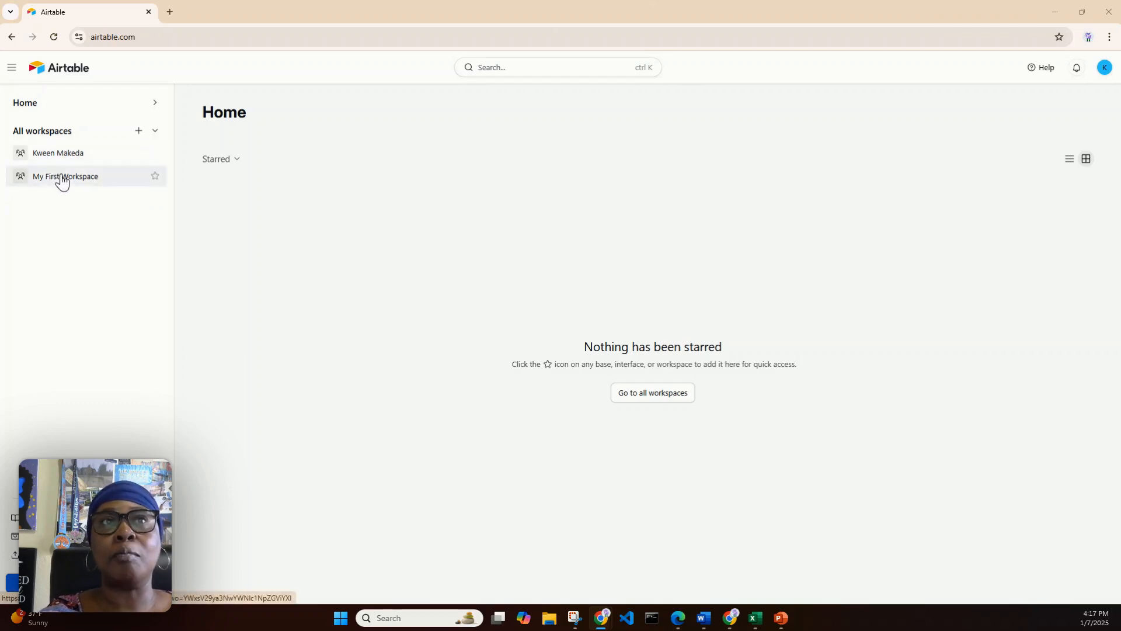
# - Open My First Workspace and rename it ABC Law Firm
pyautogui.click(62, 181)
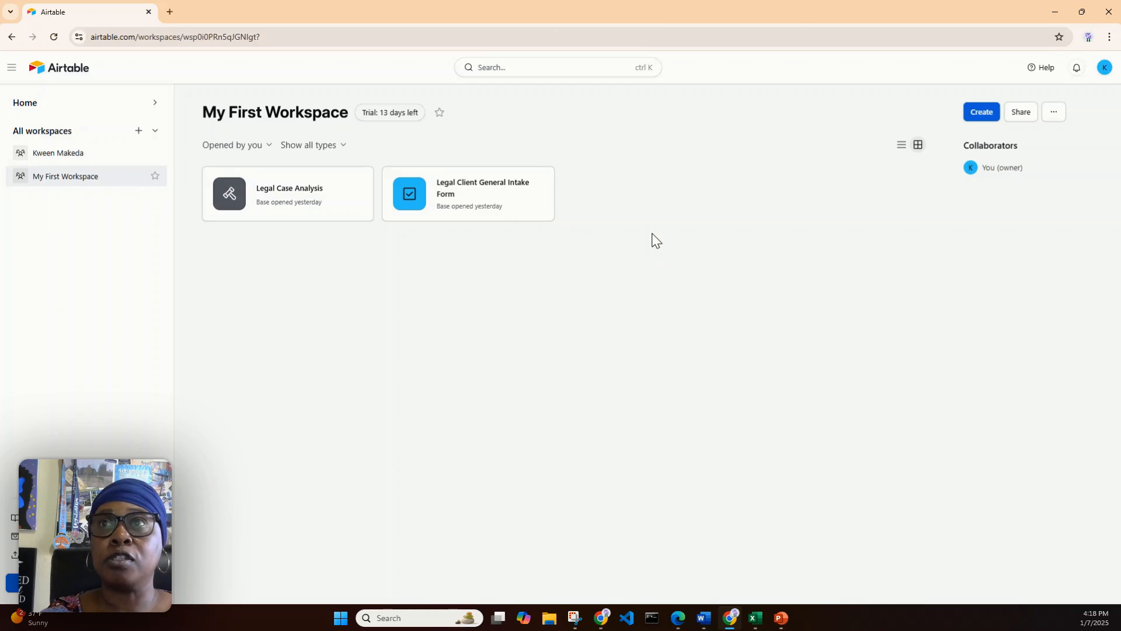
pyautogui.click(1055, 114)
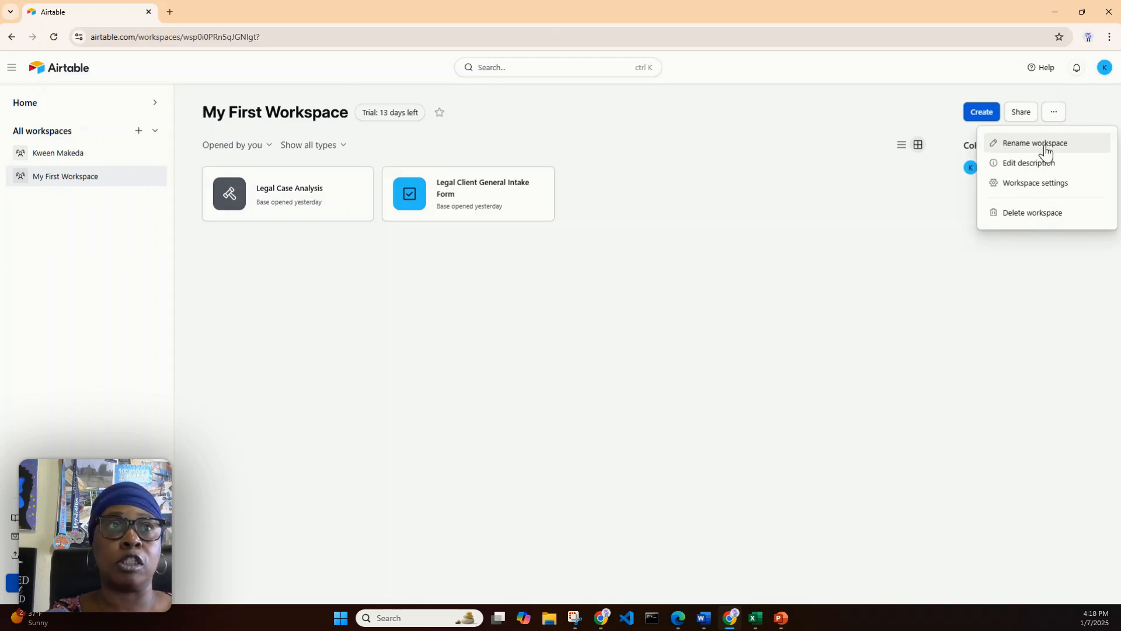
pyautogui.click(1045, 146)
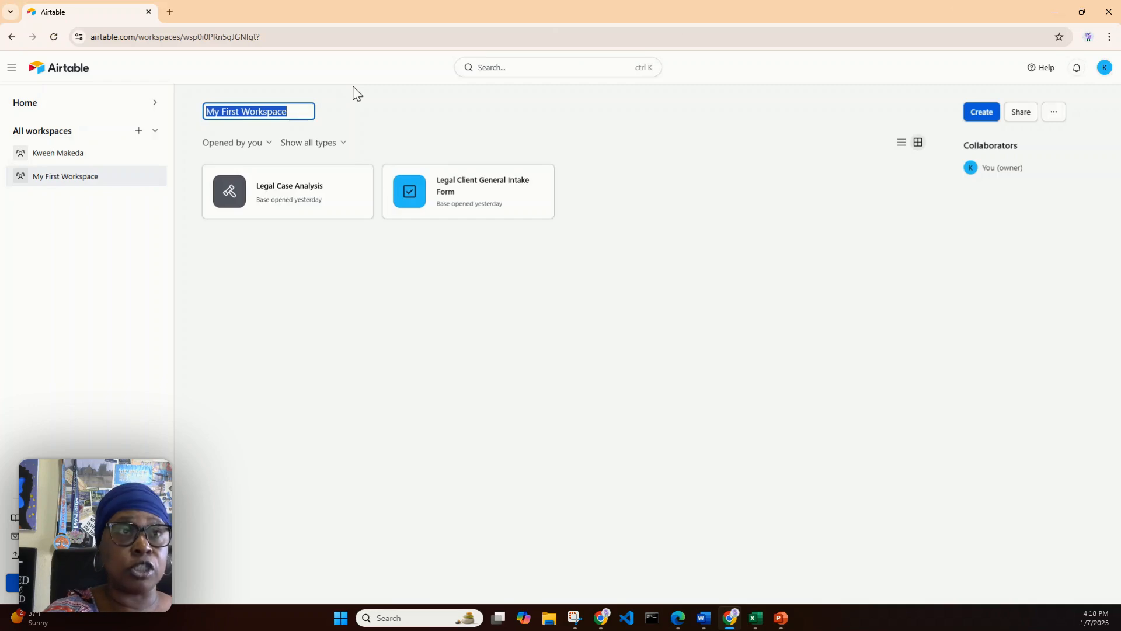
pyautogui.write('ABC ')
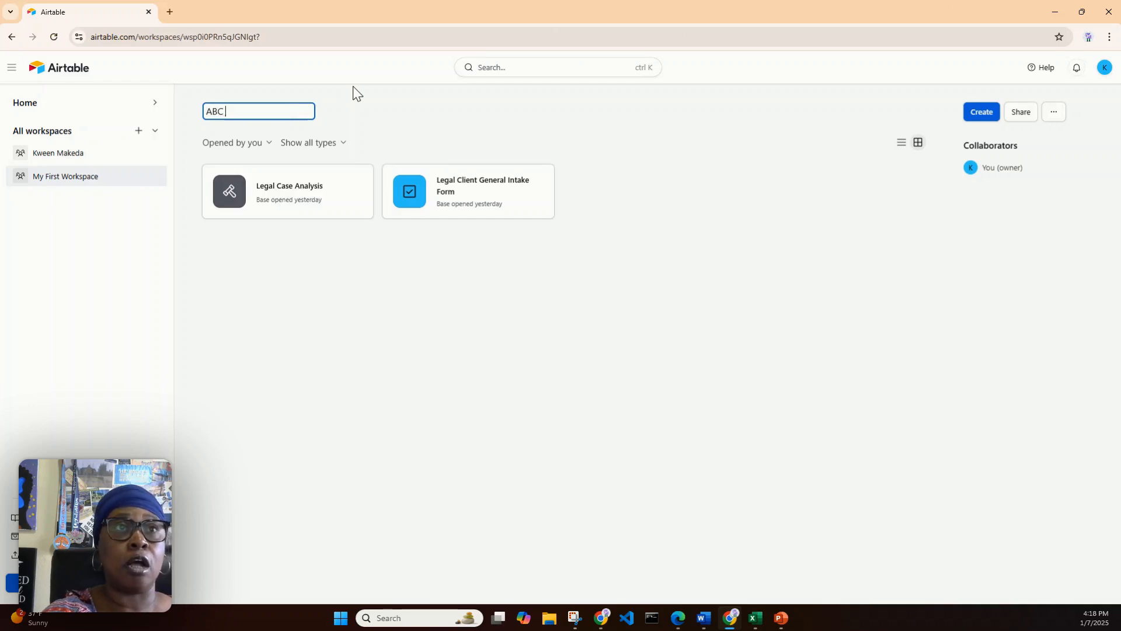
pyautogui.write('Law Fir')
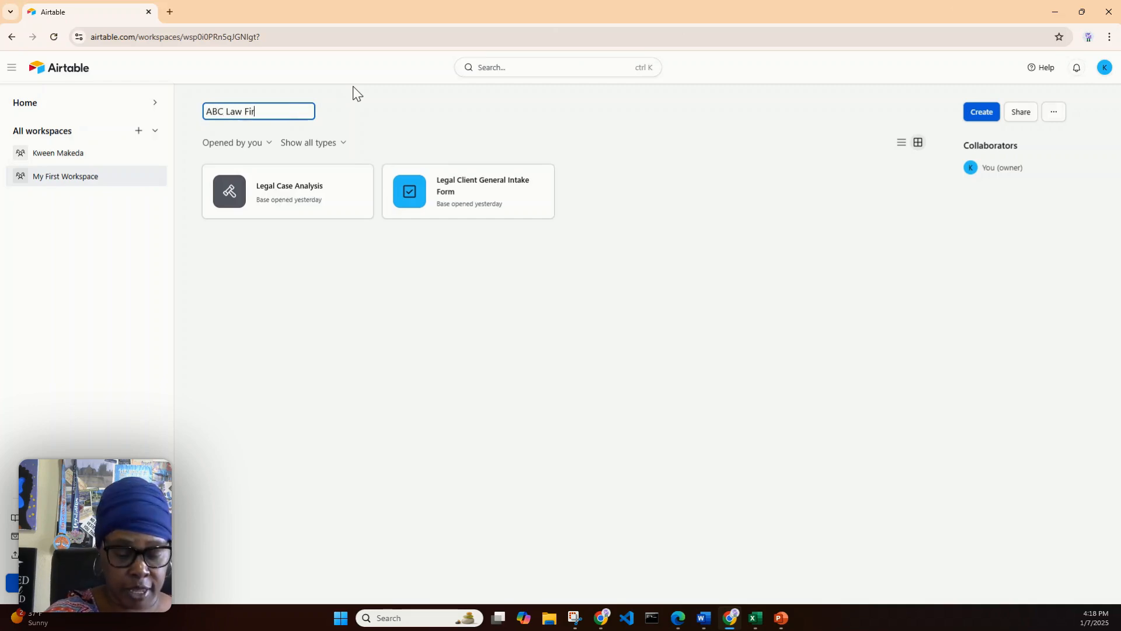
pyautogui.write('m')
pyautogui.press('Return')
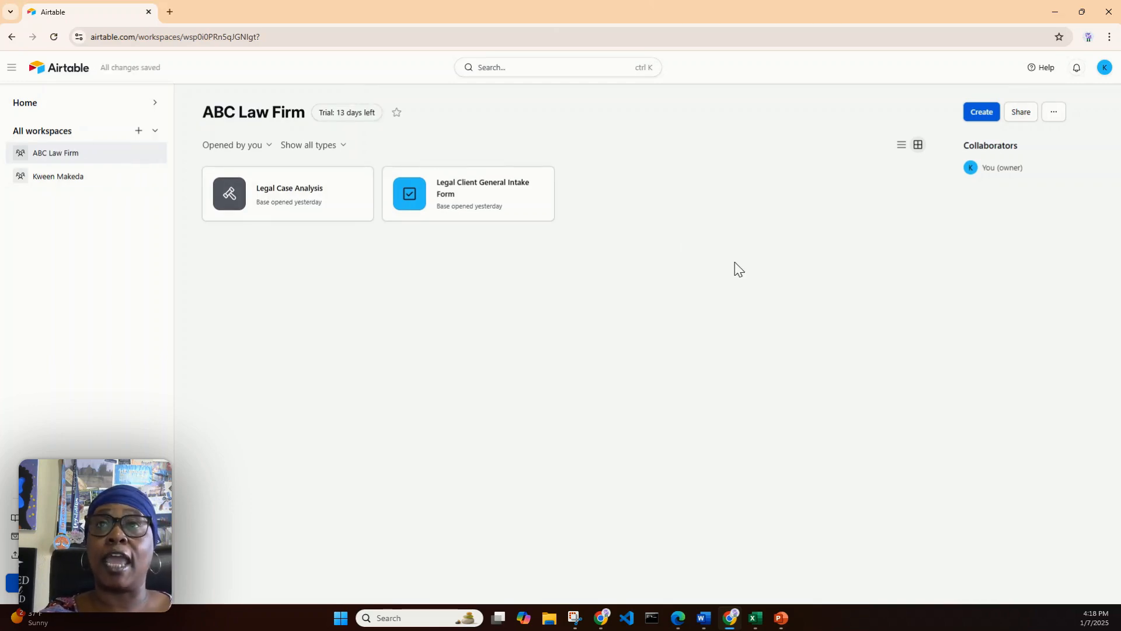
# - Create a base from scratch in the ABC Law Firm workspace and upload law_firm_client_data.xlsx for an Excel import
pyautogui.click(980, 121)
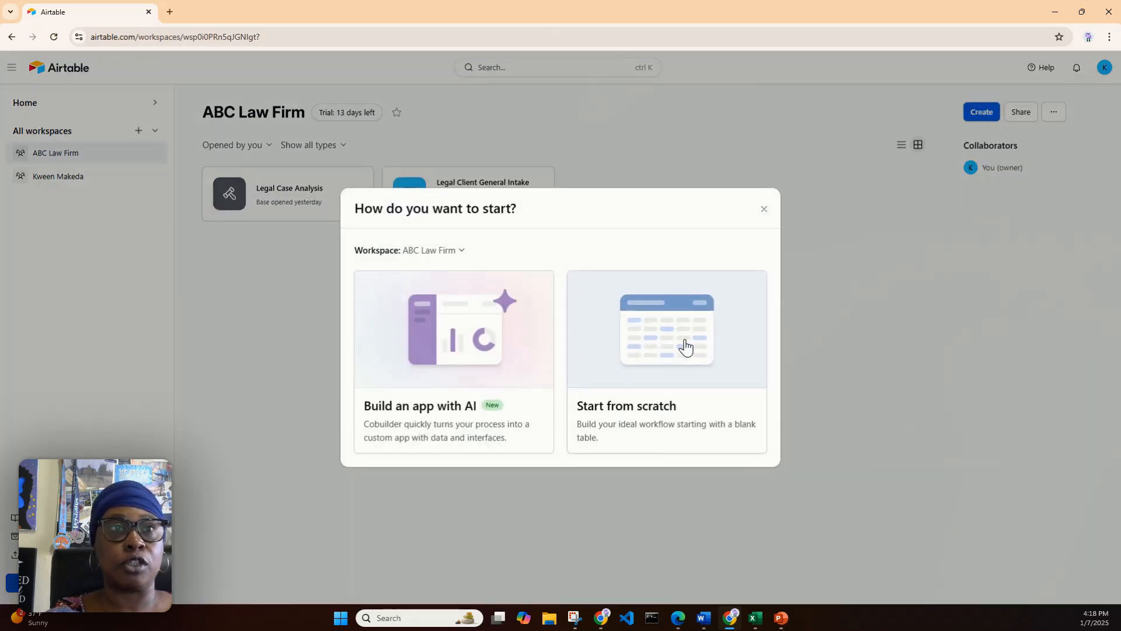
pyautogui.click(684, 344)
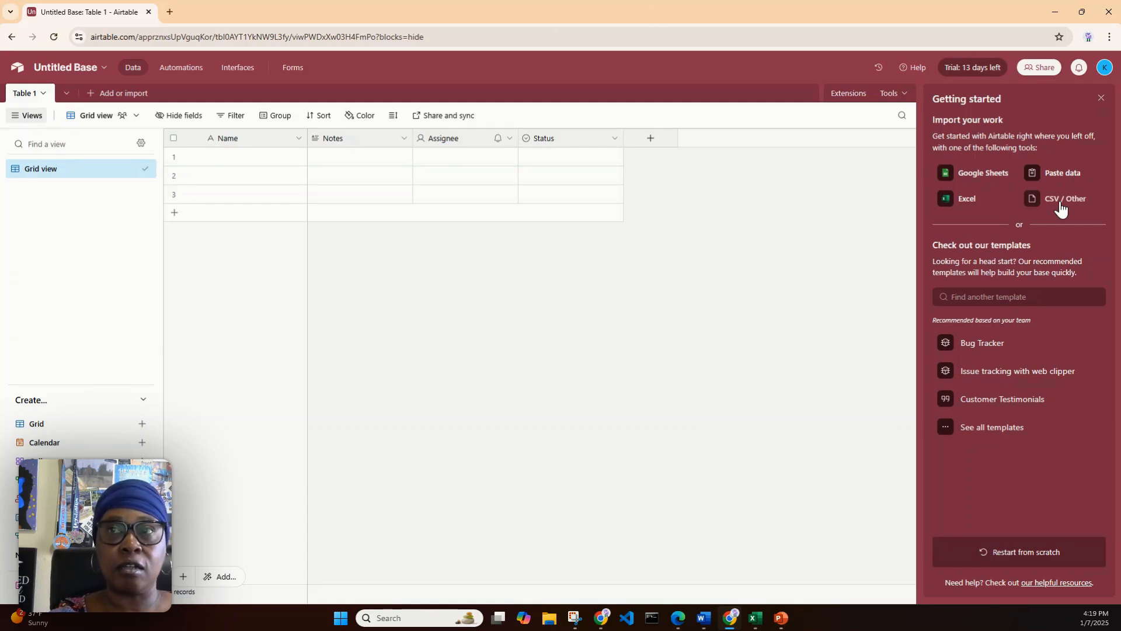
pyautogui.click(967, 200)
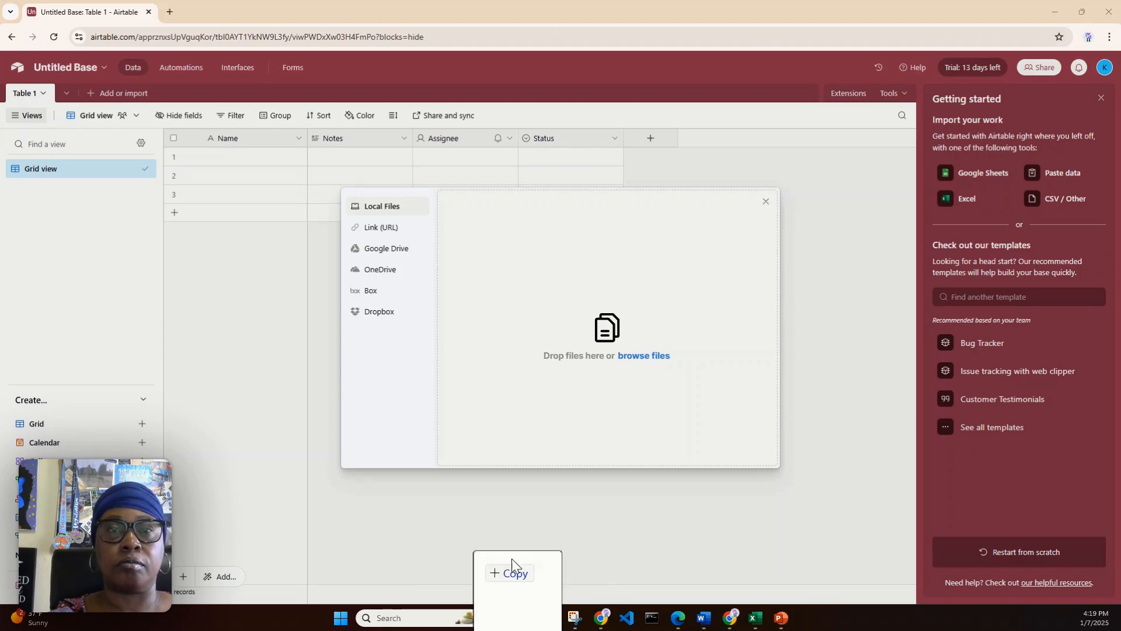
pyautogui.moveTo(483, 553); pyautogui.dragTo(640, 345)
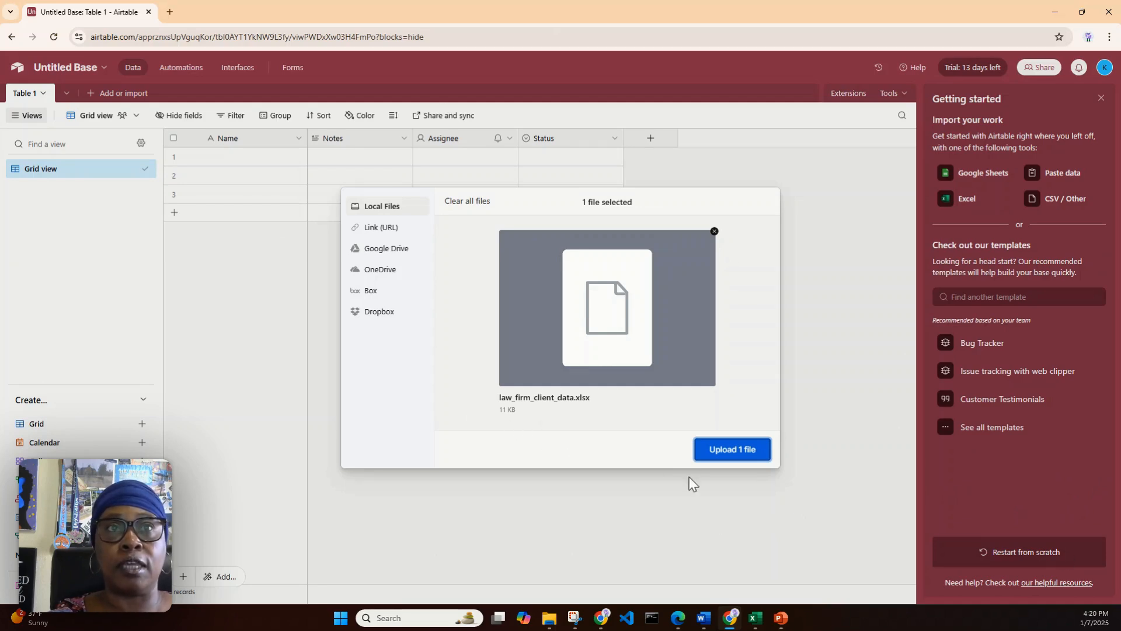
pyautogui.click(727, 449)
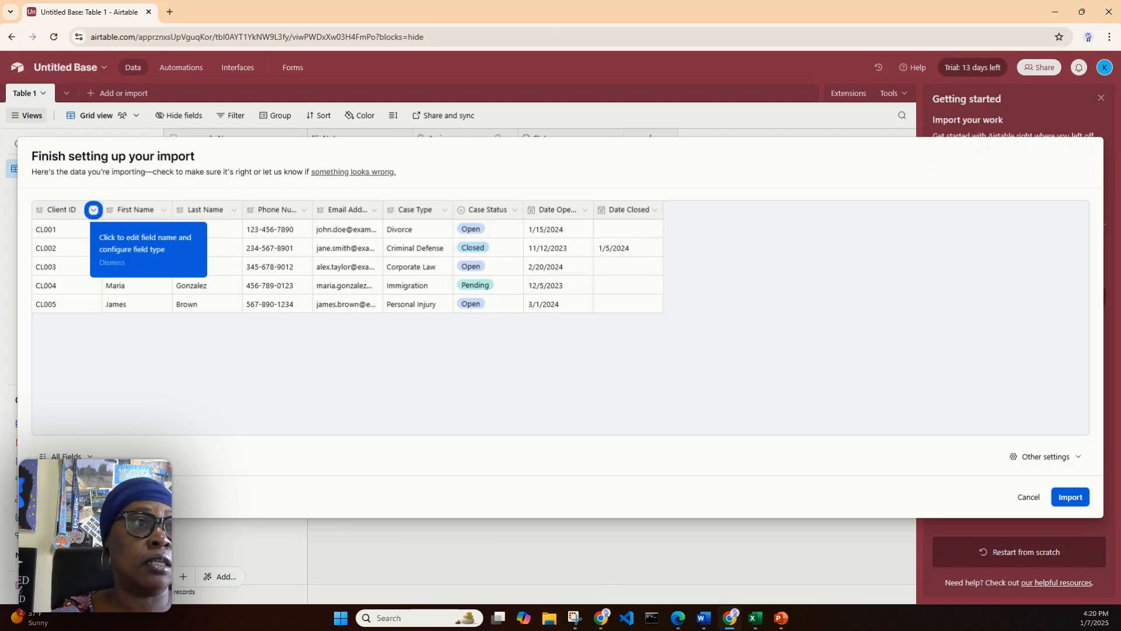
# - Set the field type of the Client ID column to Single line text in the import setup
pyautogui.click(94, 210)
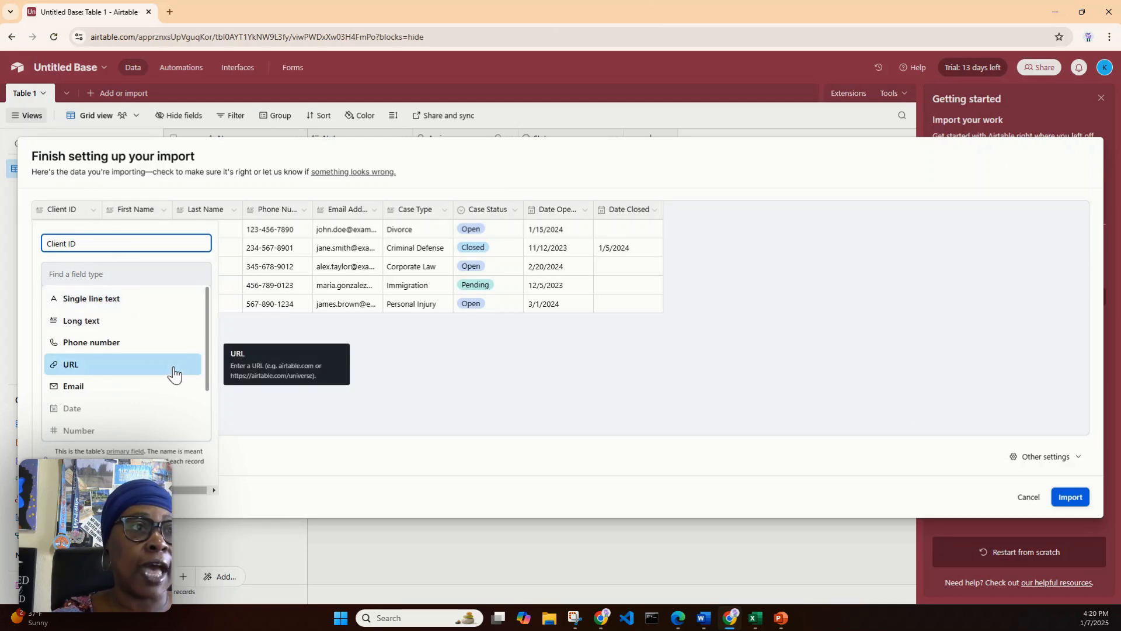
pyautogui.scroll(-2, 157, 356)
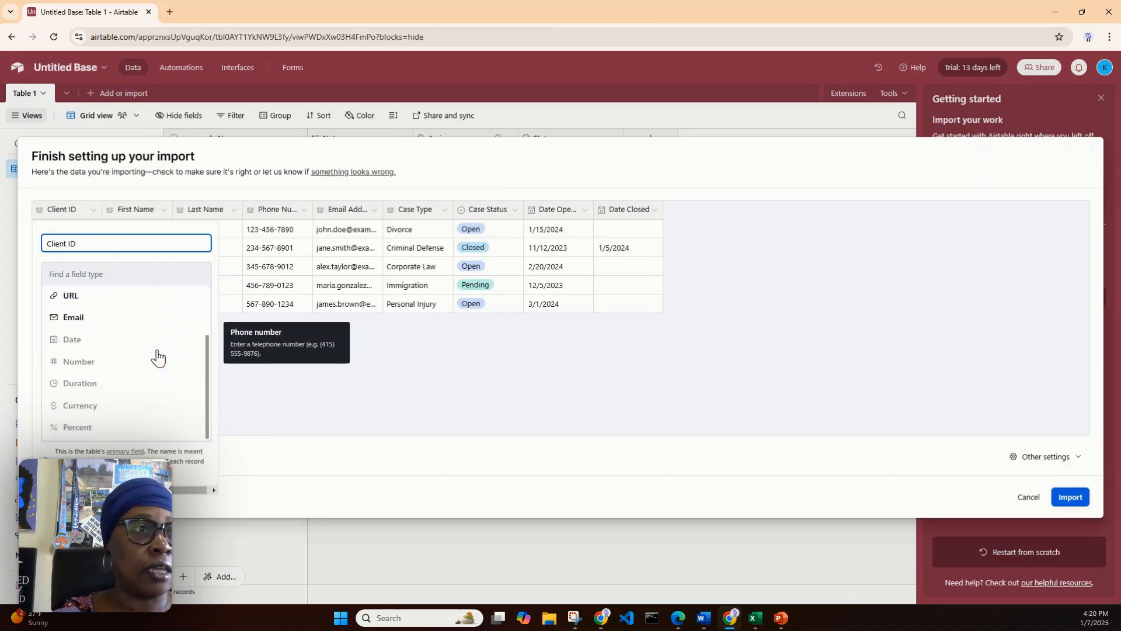
pyautogui.scroll(2, 156, 356)
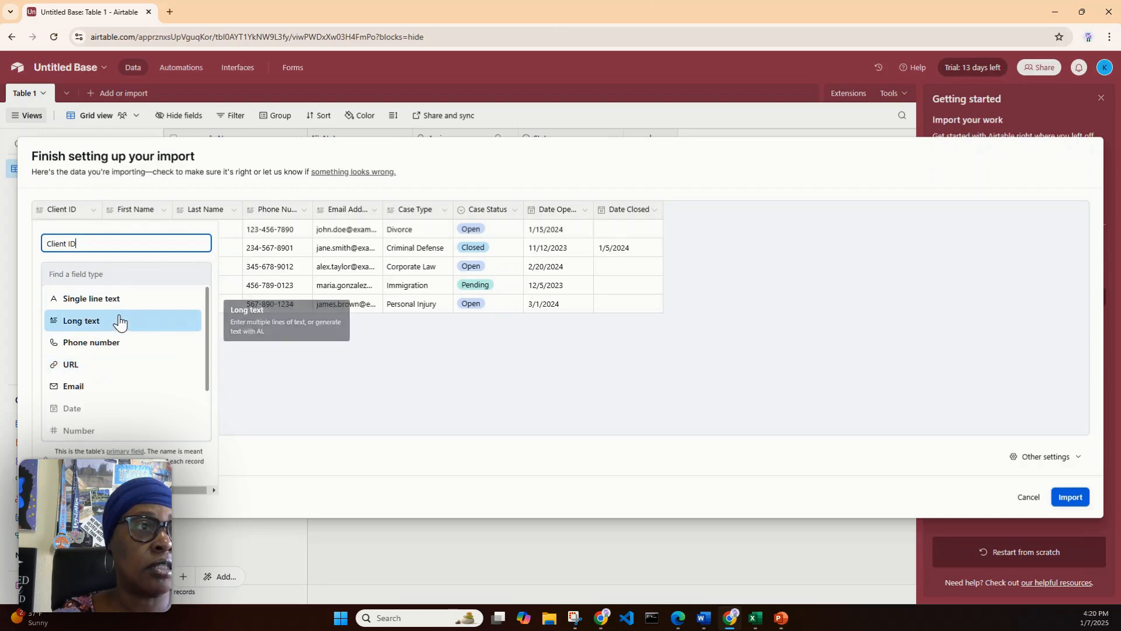
pyautogui.click(118, 300)
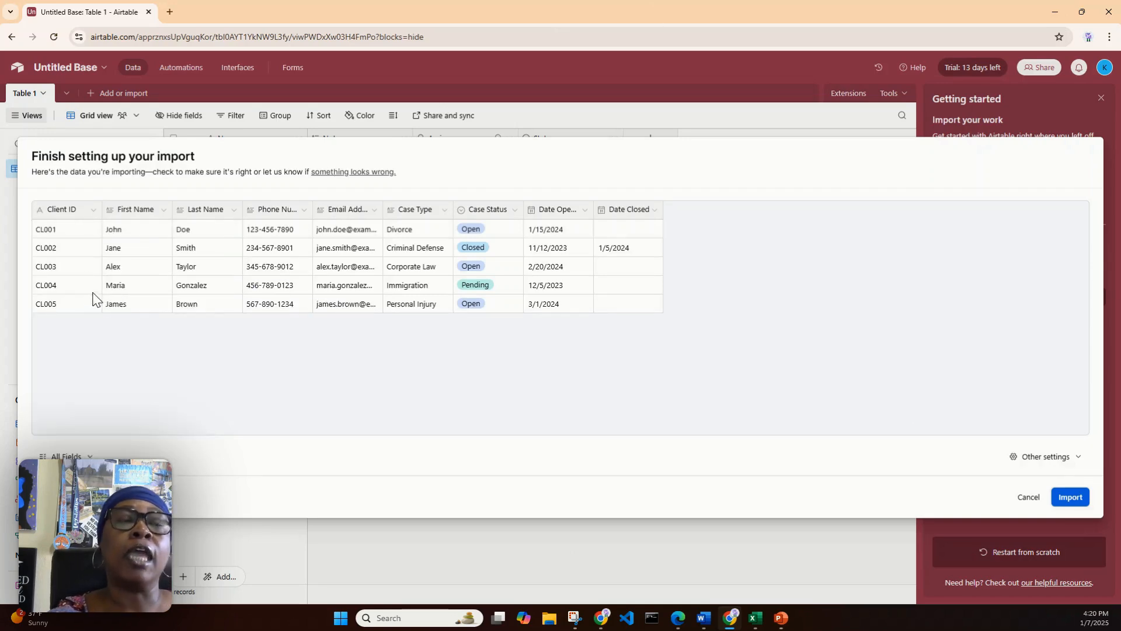
pyautogui.click(94, 210)
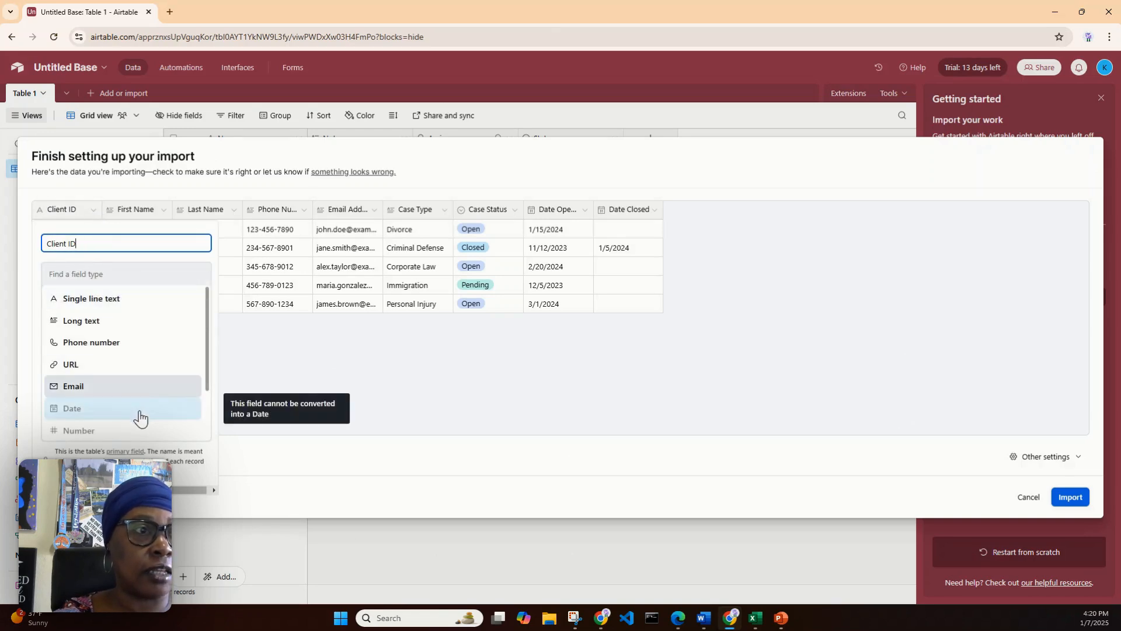
pyautogui.scroll(-1, 139, 418)
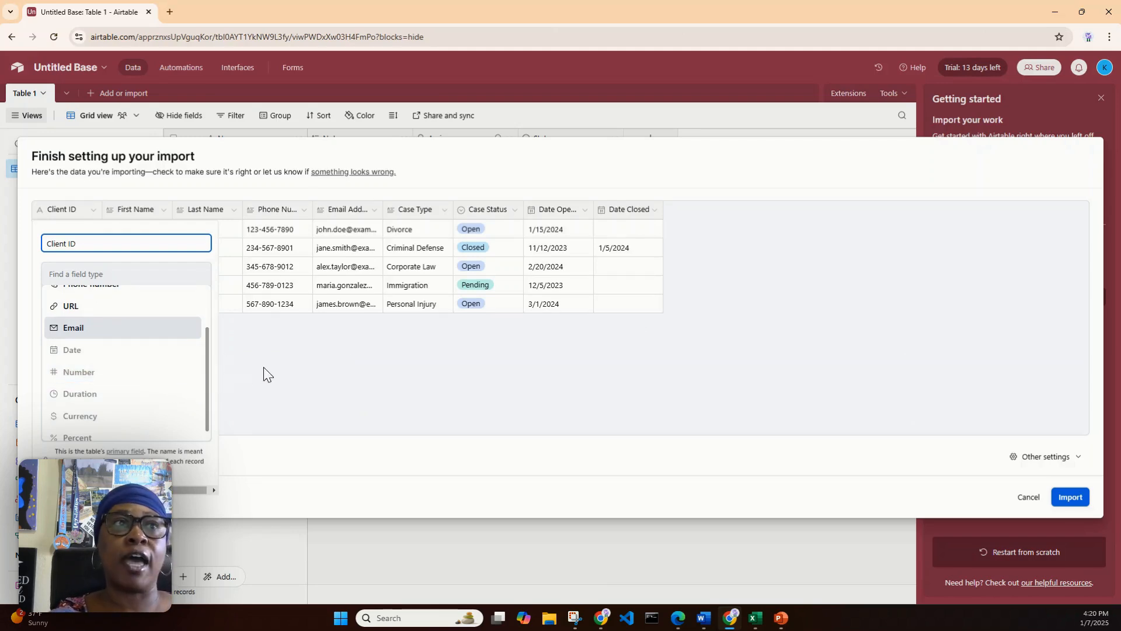
pyautogui.click(264, 374)
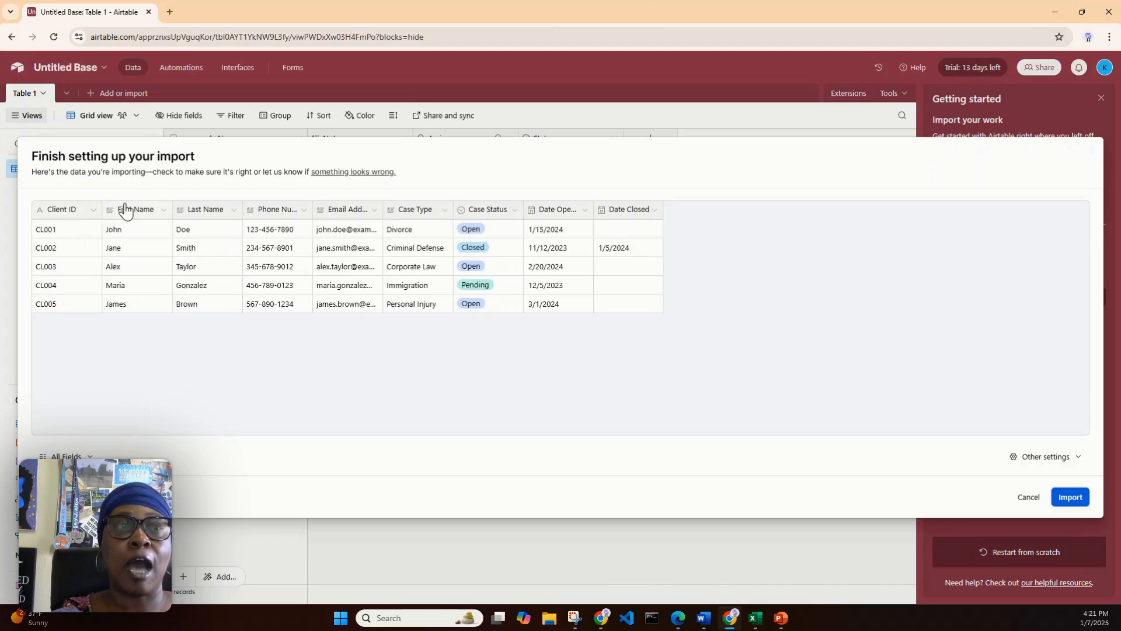
# - Set the First Name and Last Name columns to the Single line text field type
pyautogui.click(164, 211)
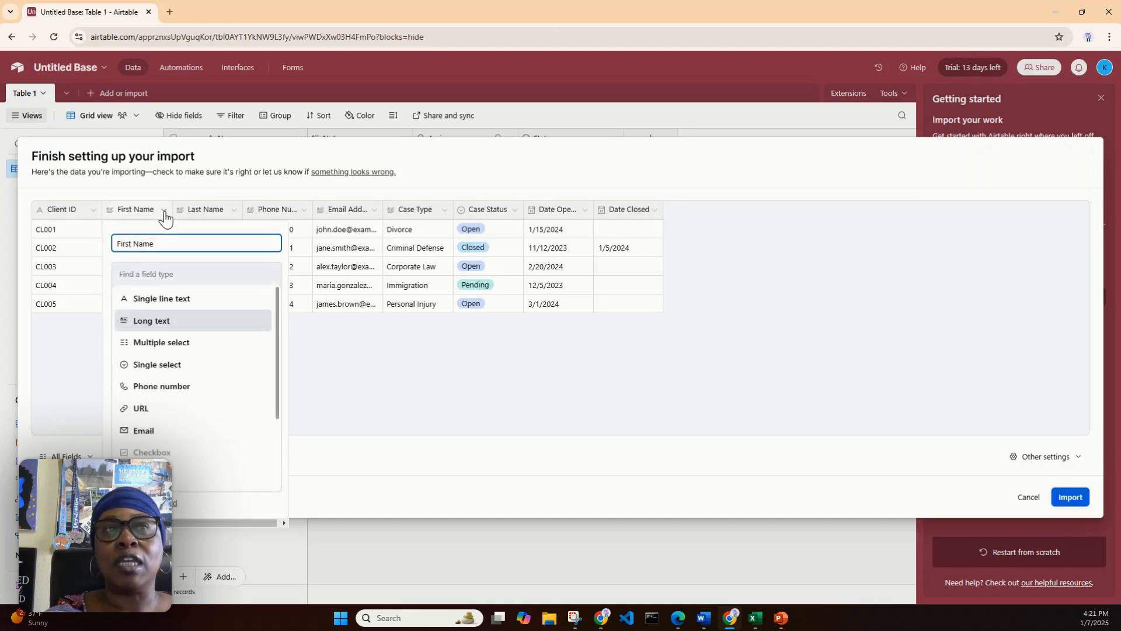
pyautogui.click(200, 300)
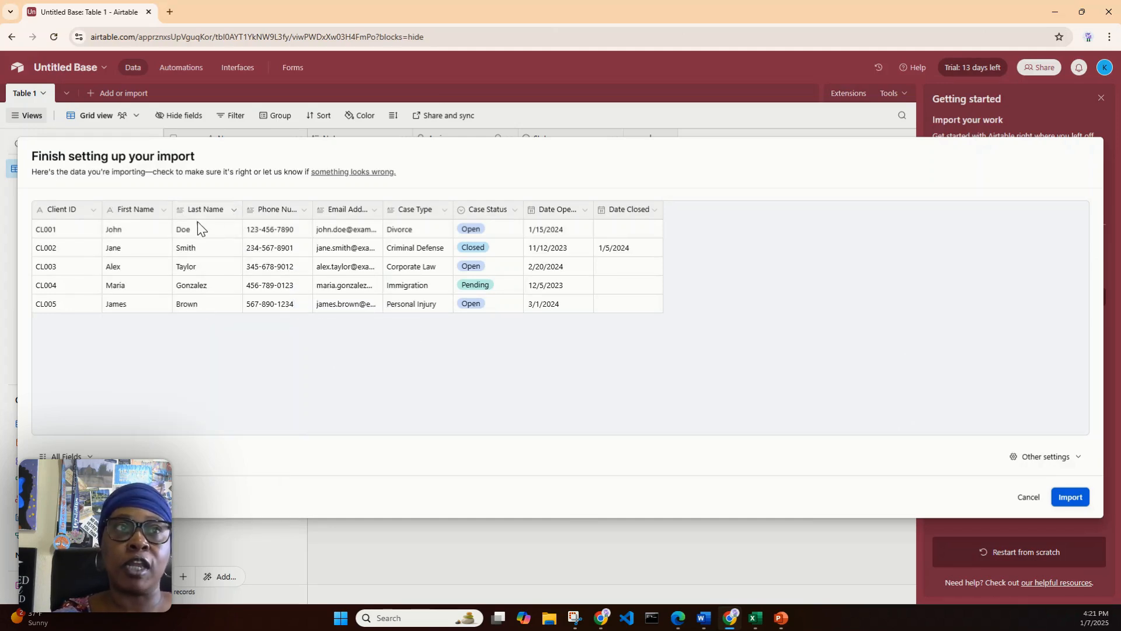
pyautogui.click(235, 214)
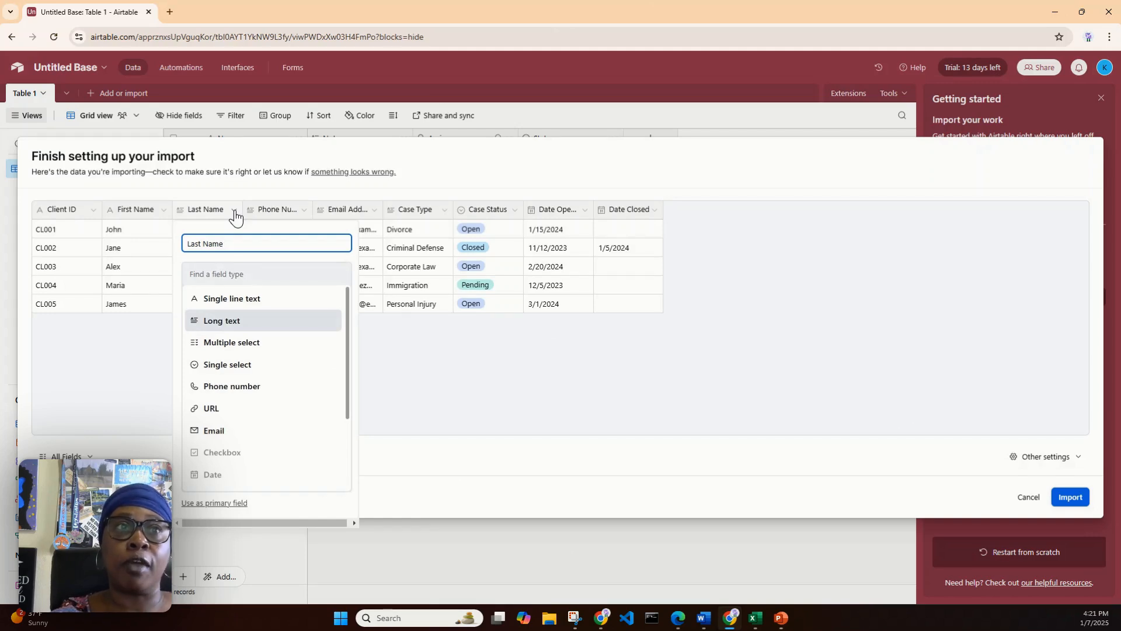
pyautogui.click(276, 303)
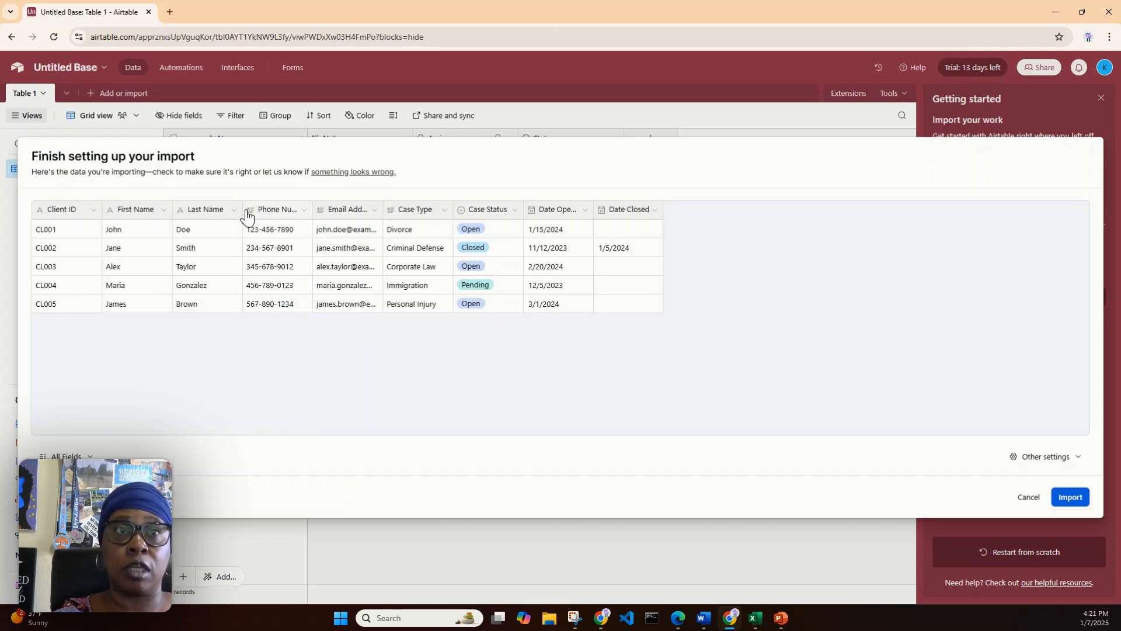
# - Set the Phone Number column to the Phone number field type and the Email Address column to Email
pyautogui.click(303, 213)
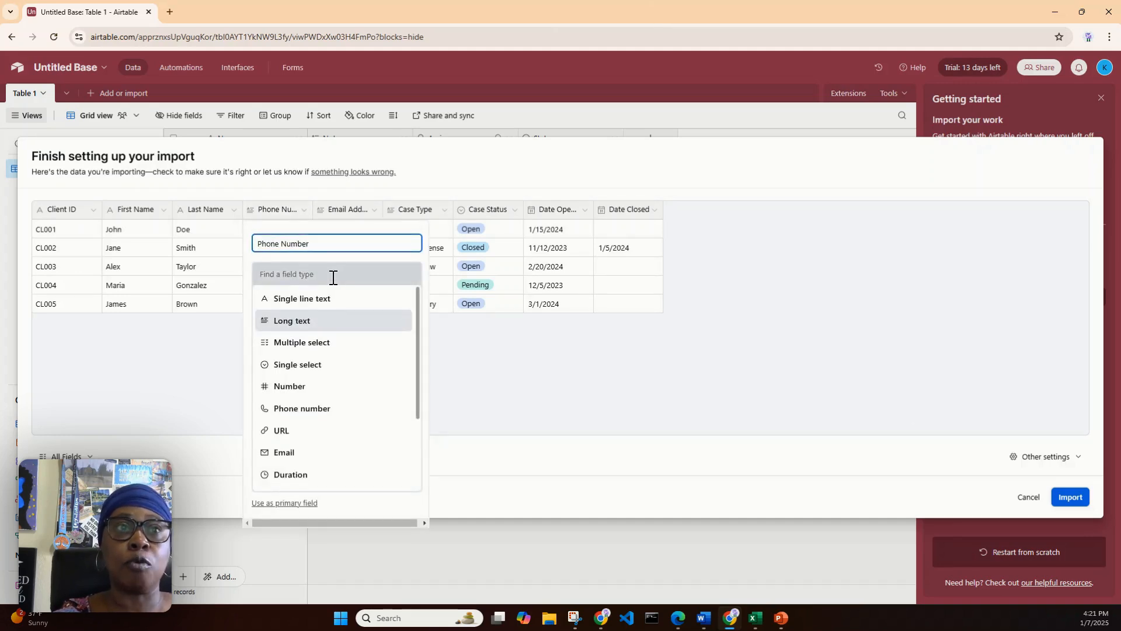
pyautogui.click(329, 411)
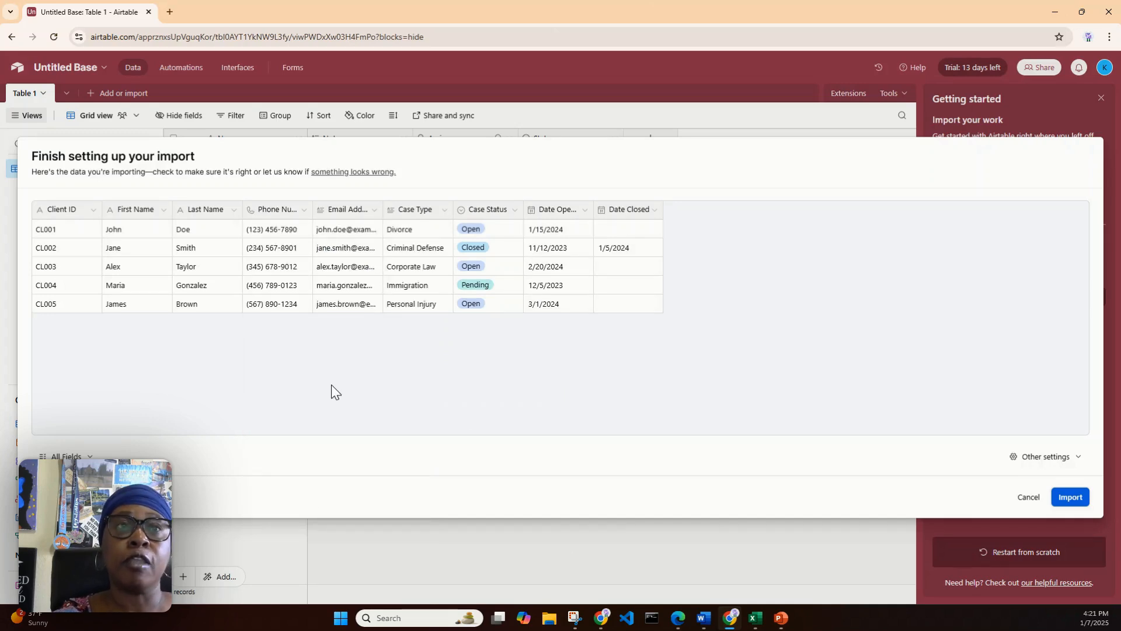
pyautogui.click(374, 211)
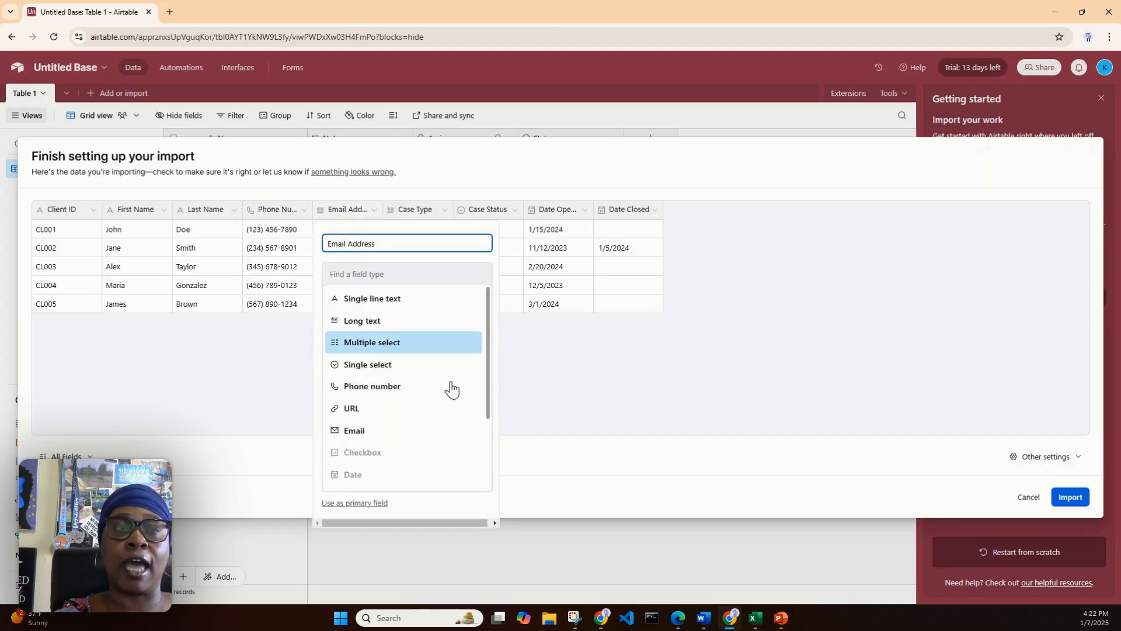
pyautogui.click(425, 433)
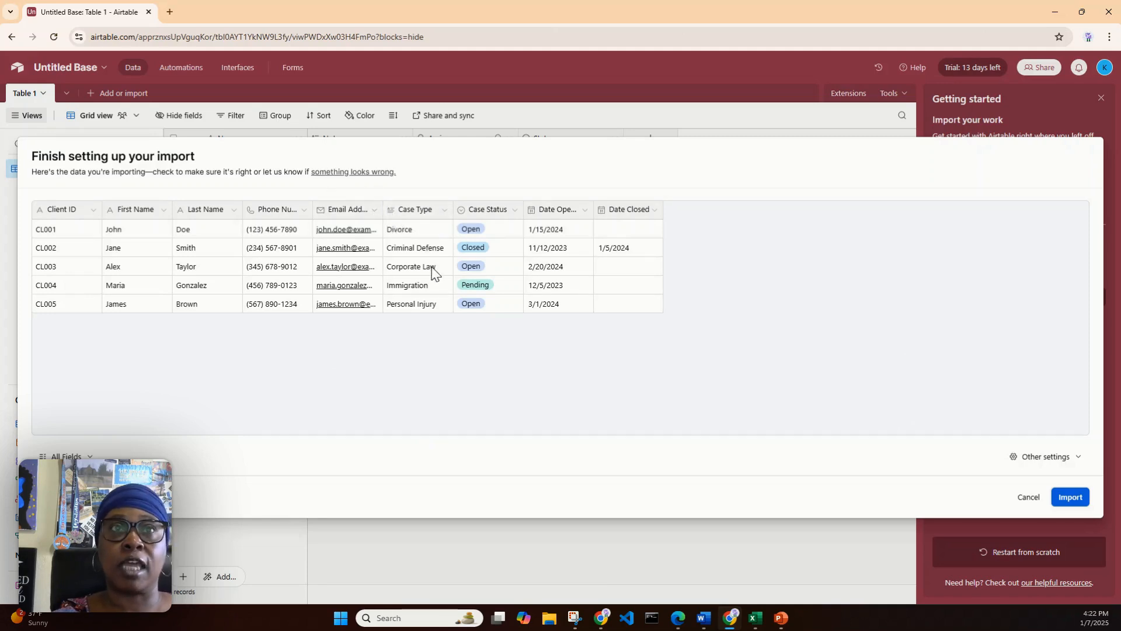
# - Set the Case Type column to Single line text and choose Single select for Case Status
pyautogui.click(448, 215)
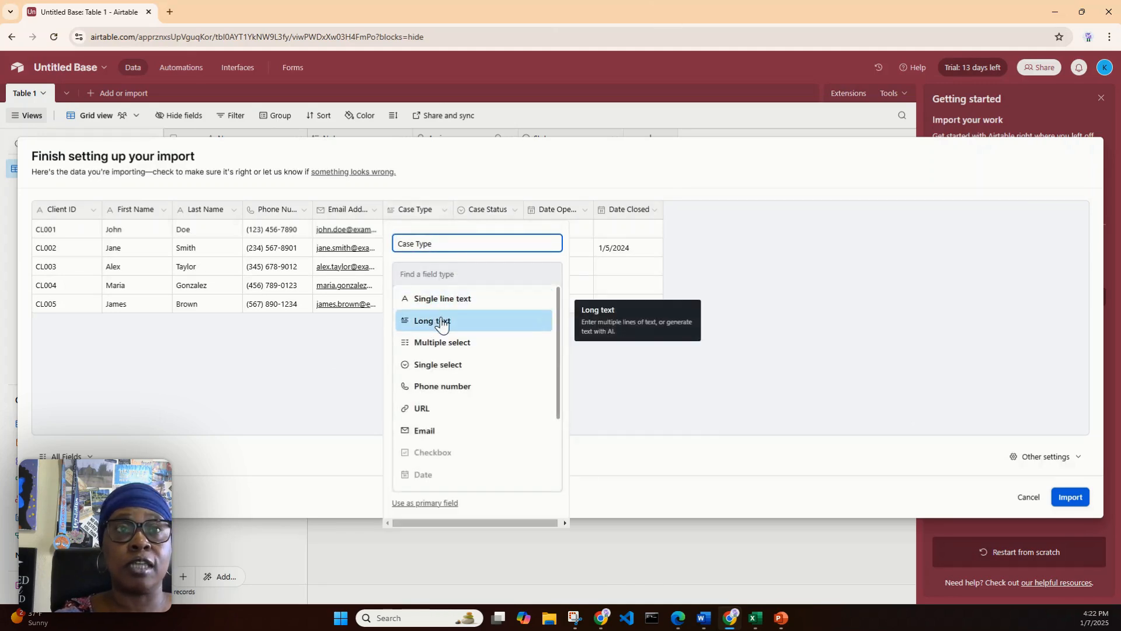
pyautogui.click(443, 299)
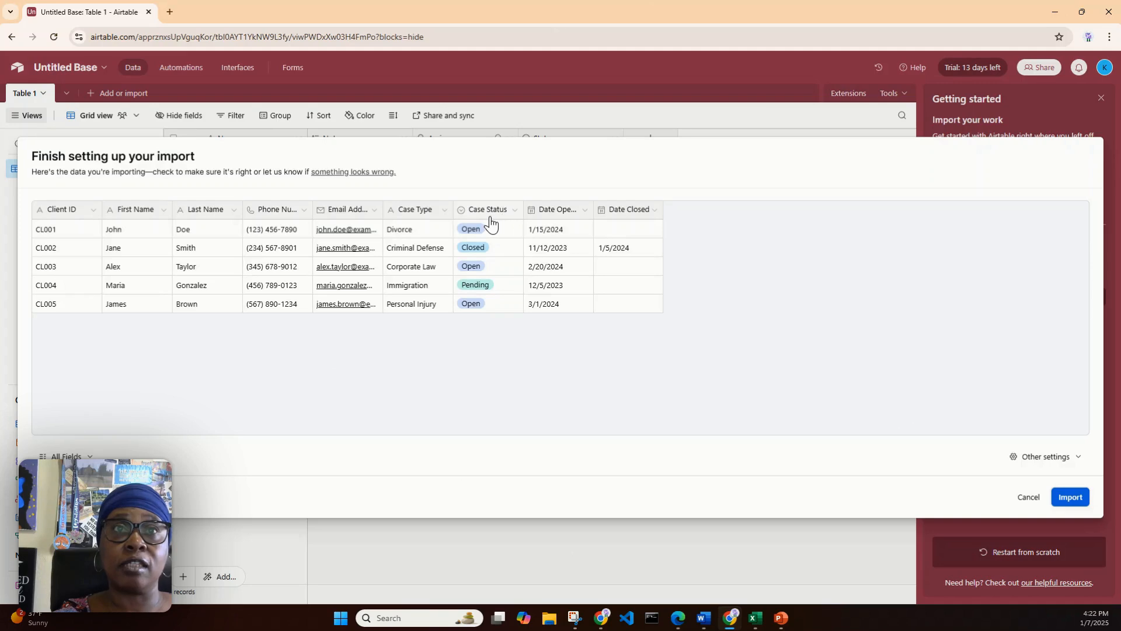
pyautogui.click(514, 215)
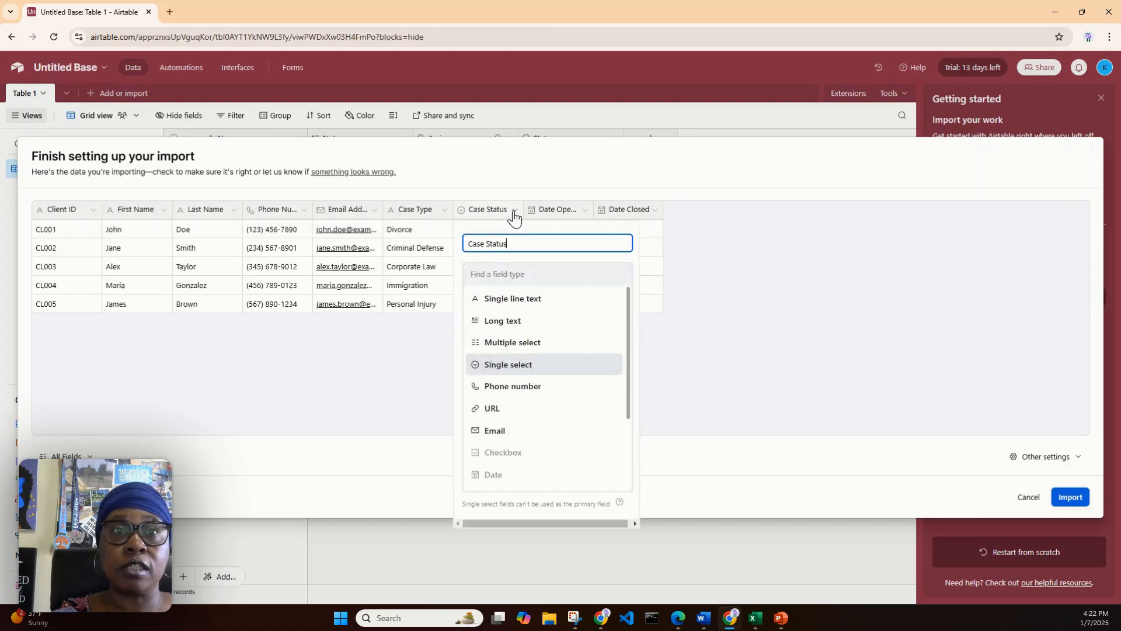
pyautogui.click(547, 366)
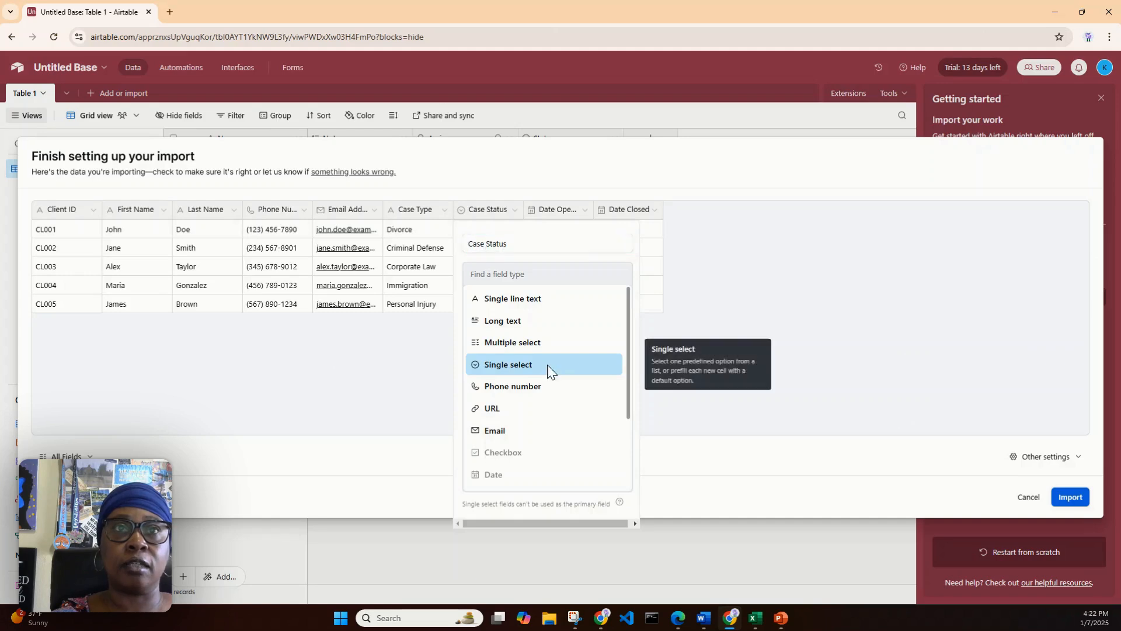
pyautogui.click(584, 211)
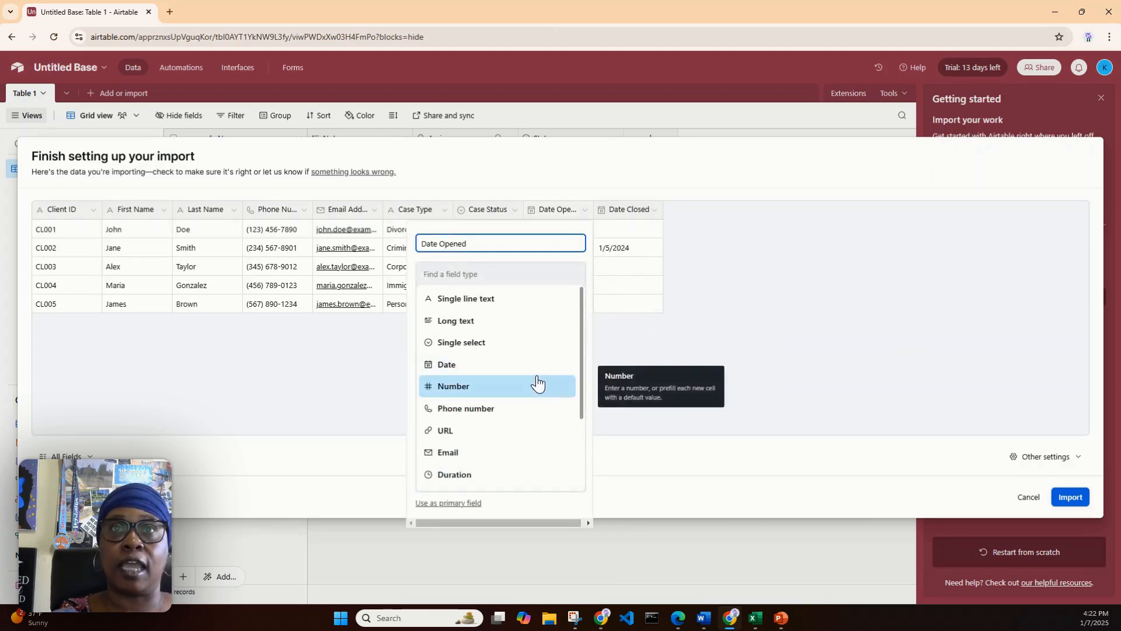
pyautogui.click(660, 217)
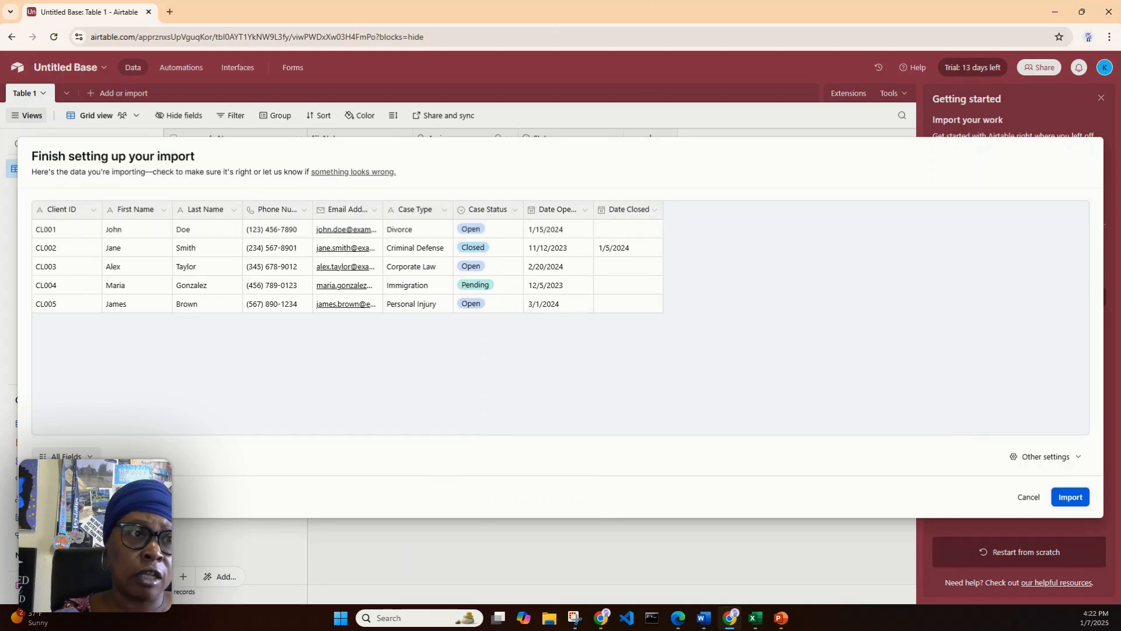
# - Exclude the Email Address field from the import and include it again
pyautogui.click(66, 456)
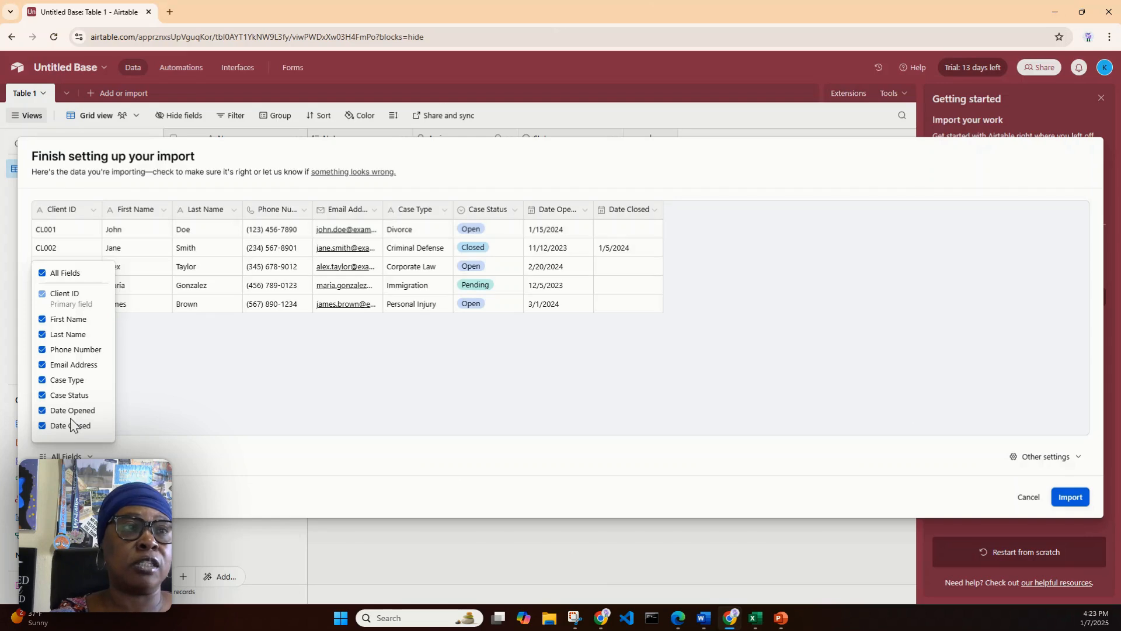
pyautogui.click(42, 365)
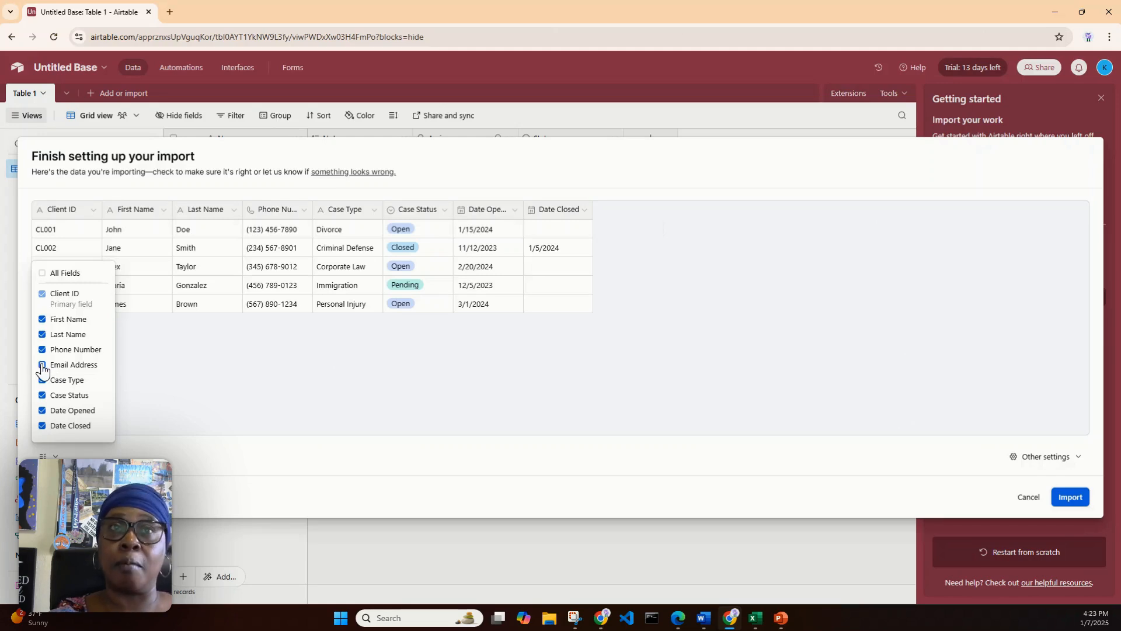
pyautogui.click(42, 365)
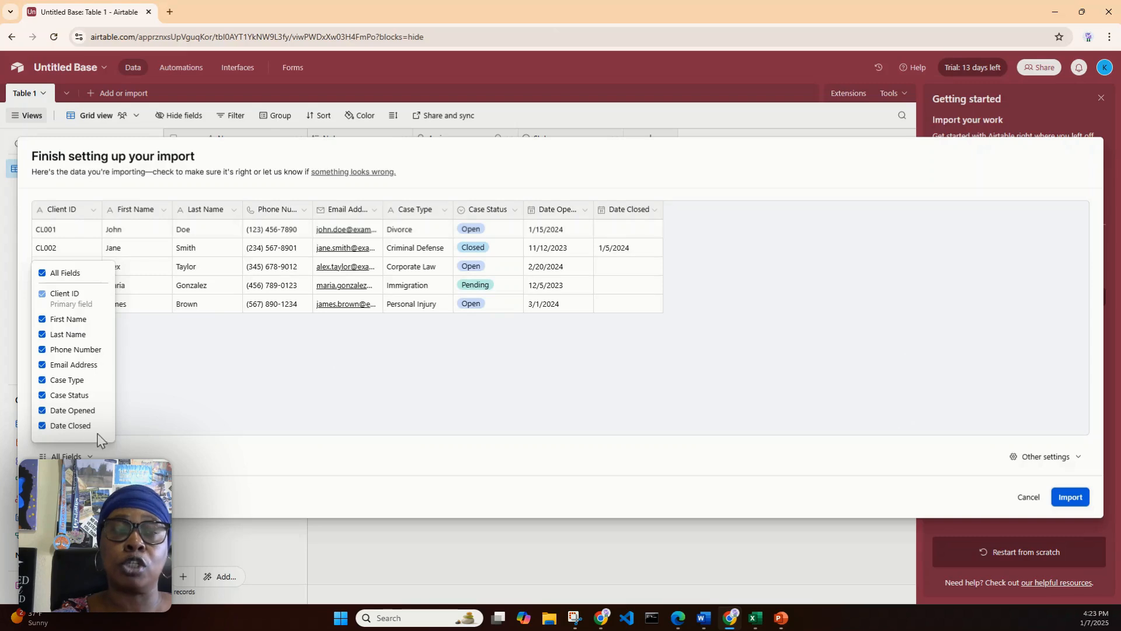
# - Import the client data with all fields included and close the getting-started suggestions
pyautogui.click(205, 425)
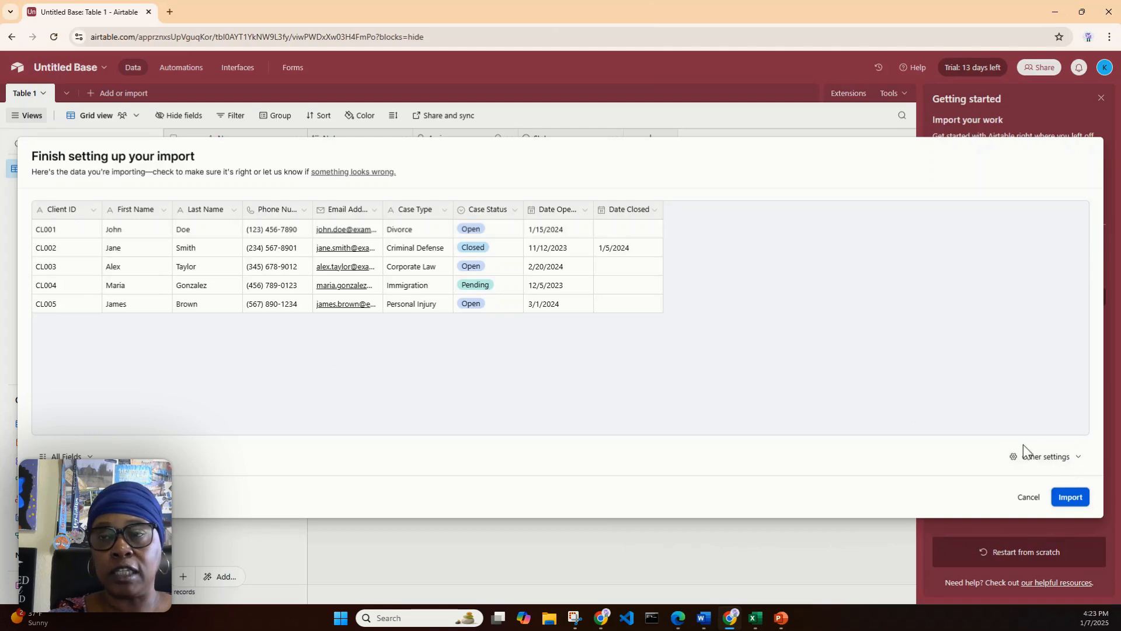
pyautogui.click(1079, 465)
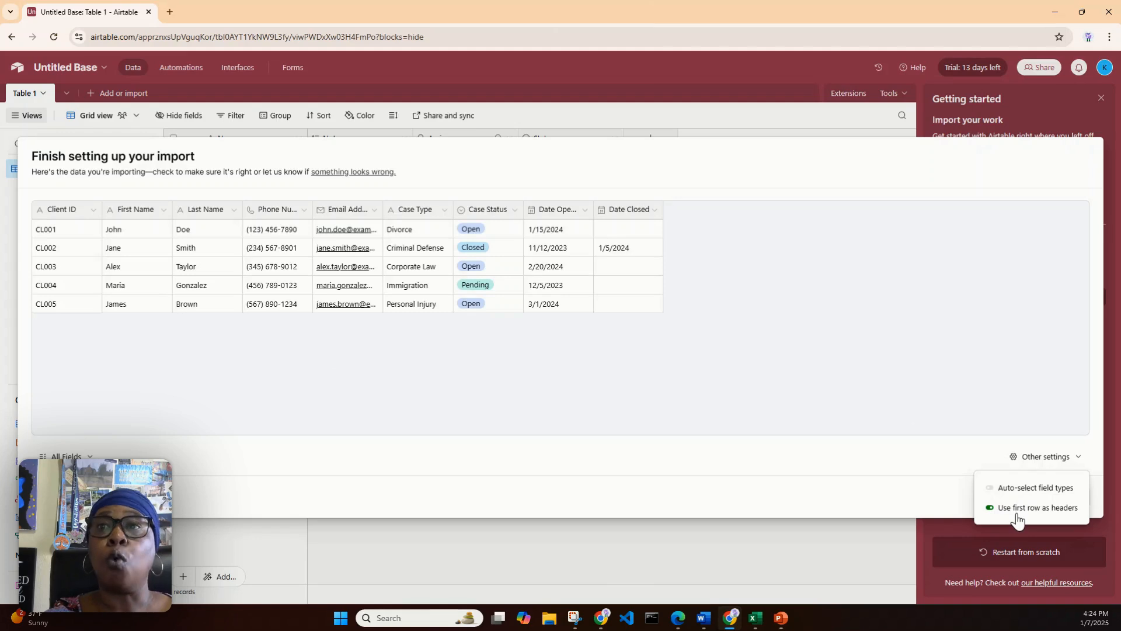
pyautogui.click(956, 455)
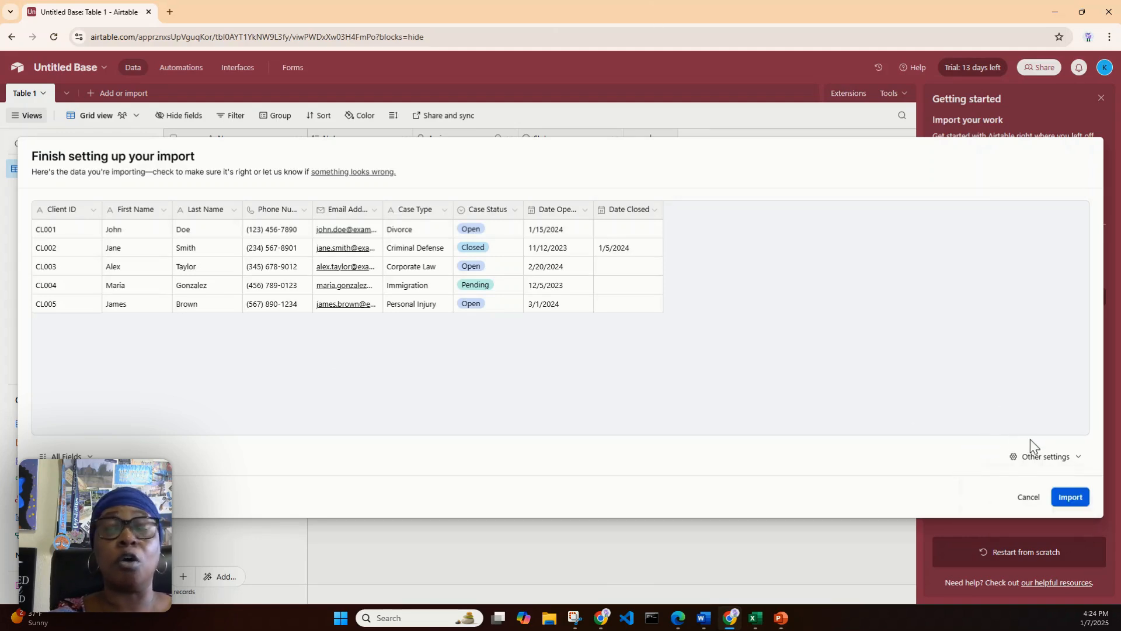
pyautogui.click(1070, 496)
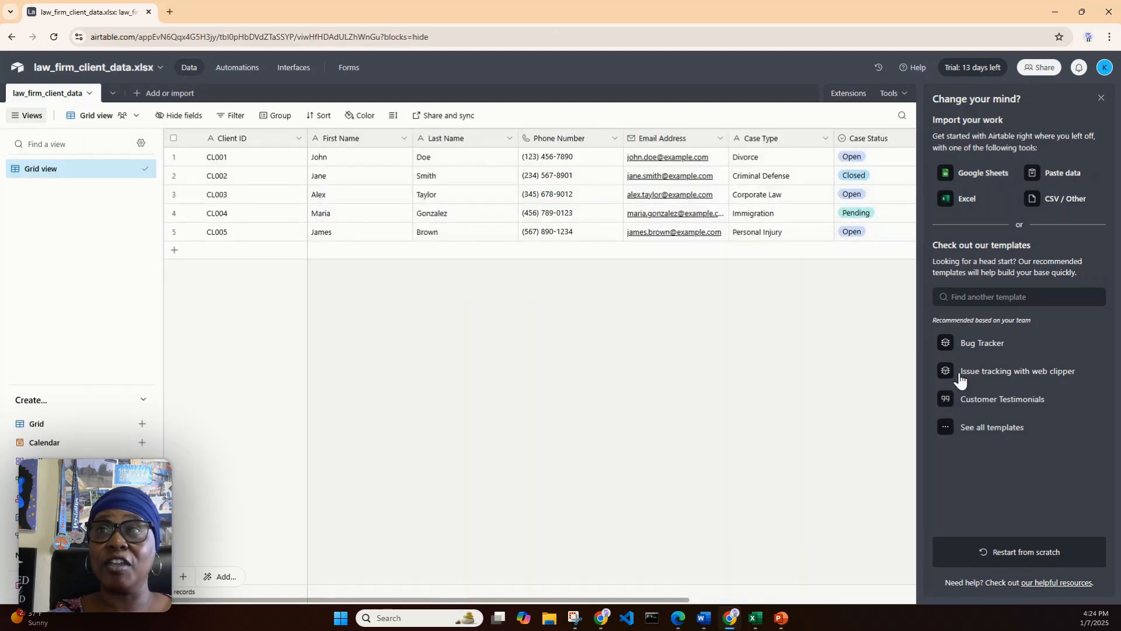
pyautogui.click(1102, 100)
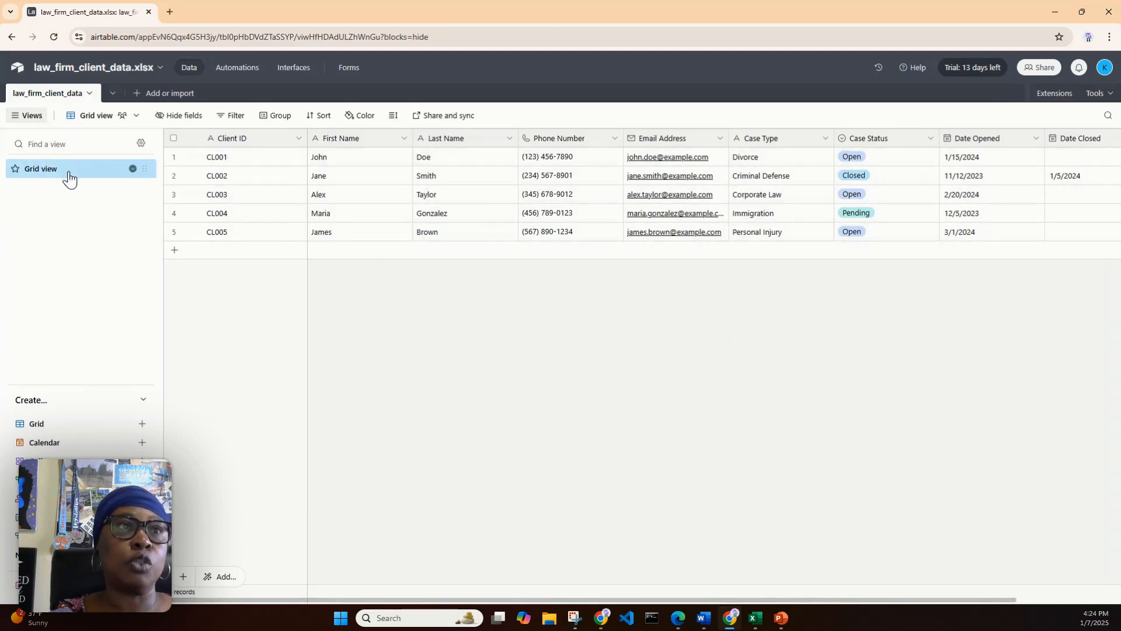
# - Rename the grid view as All Clients and decline the remaining guided steps
pyautogui.moveTo(131, 170)
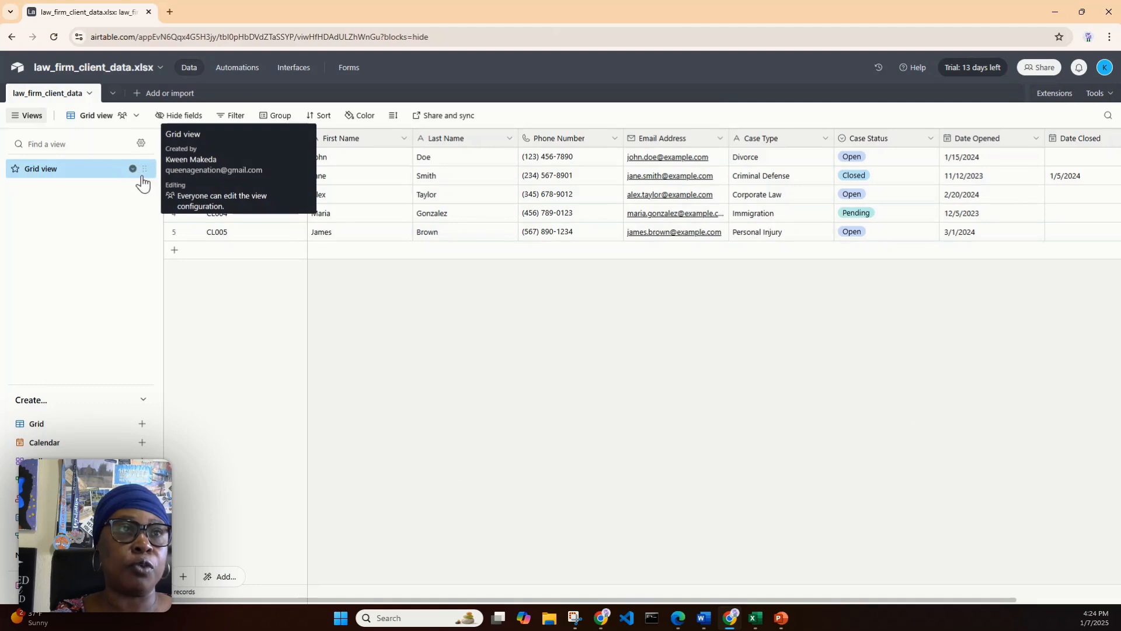
pyautogui.click(134, 171)
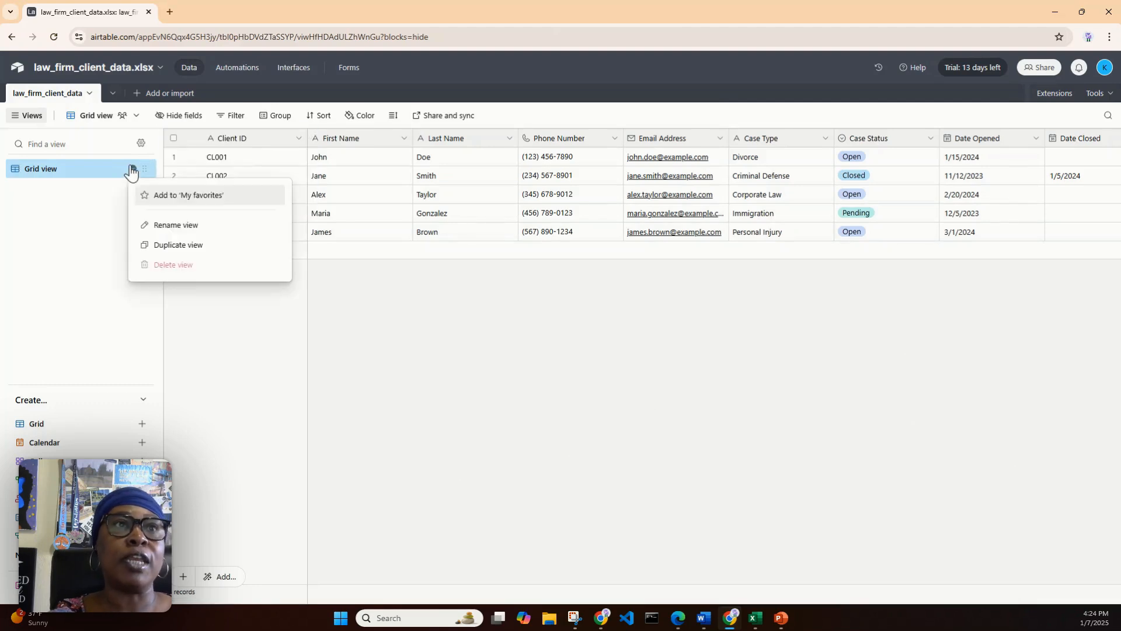
pyautogui.click(178, 225)
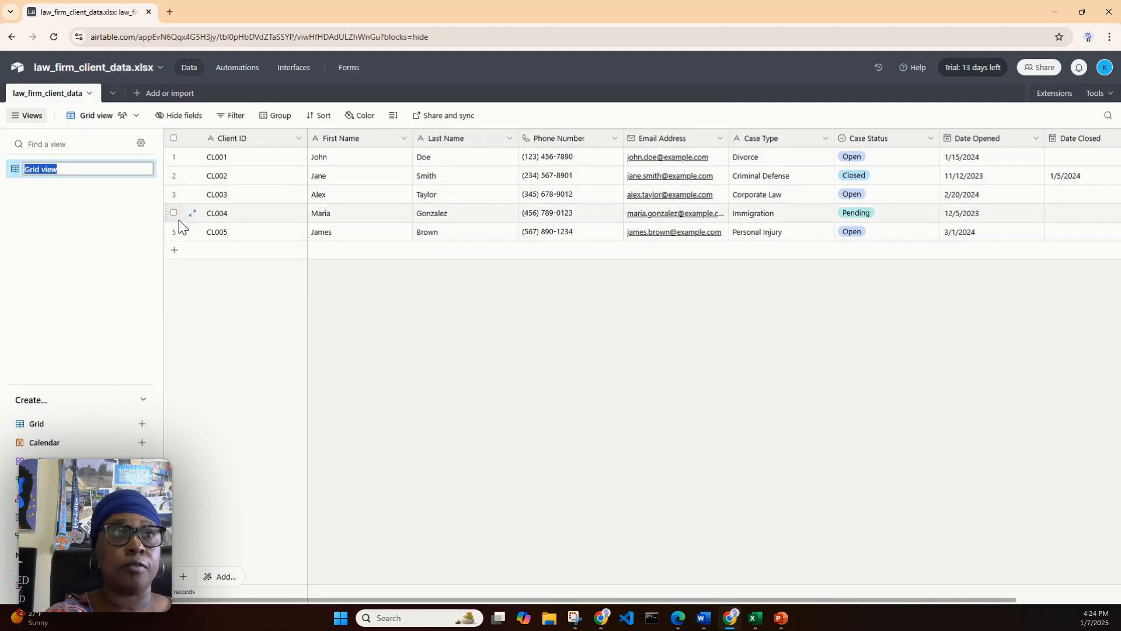
pyautogui.write('All Clients')
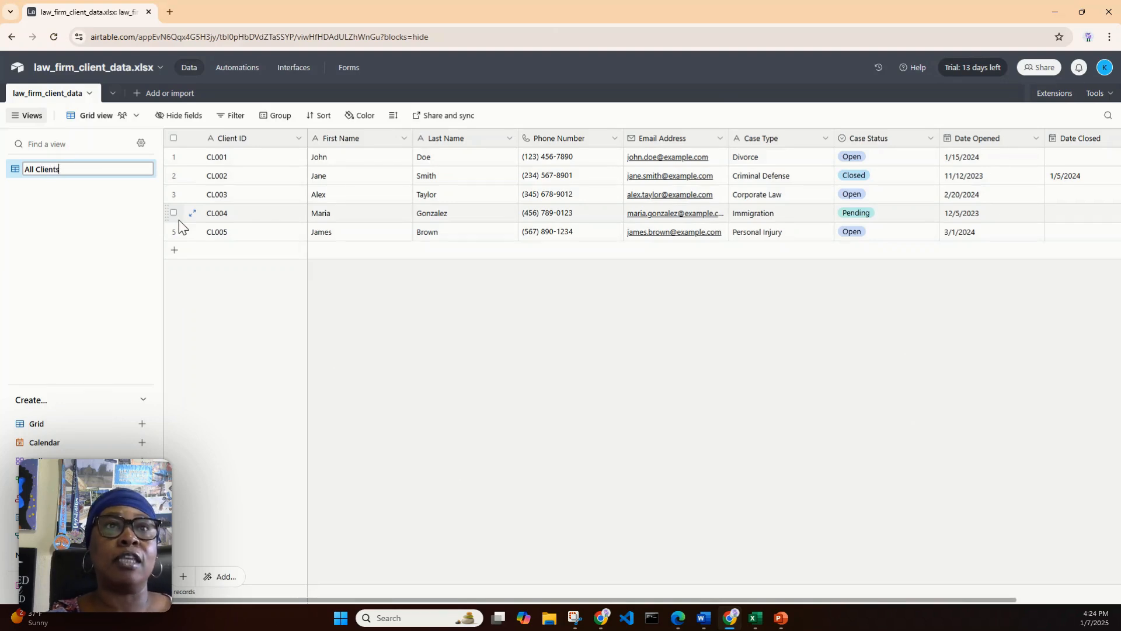
pyautogui.press('Return')
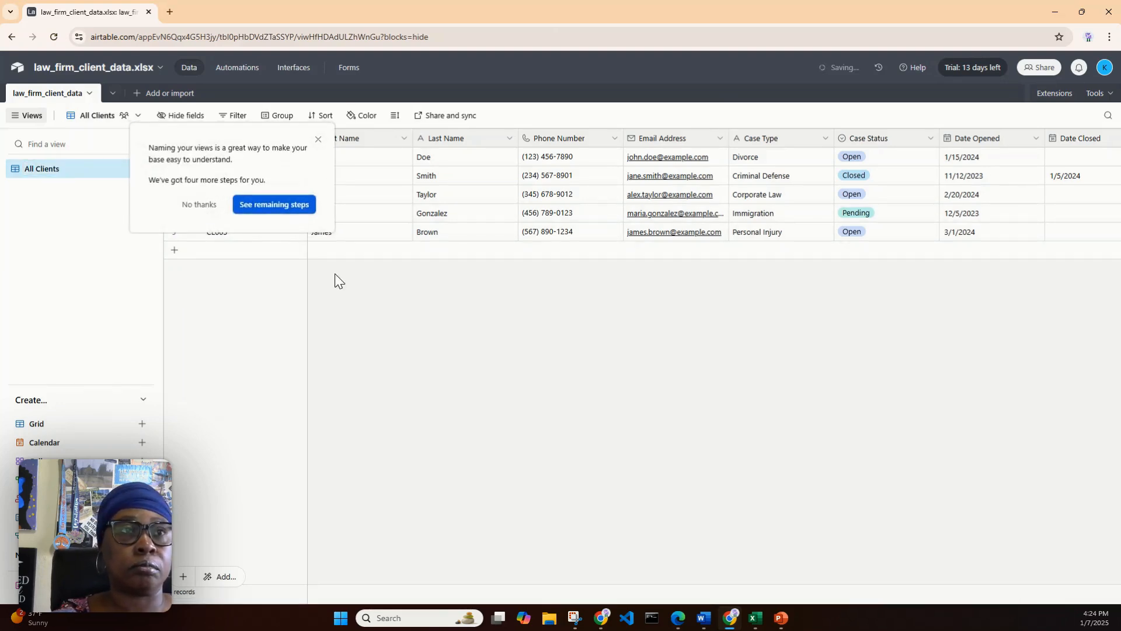
pyautogui.click(201, 204)
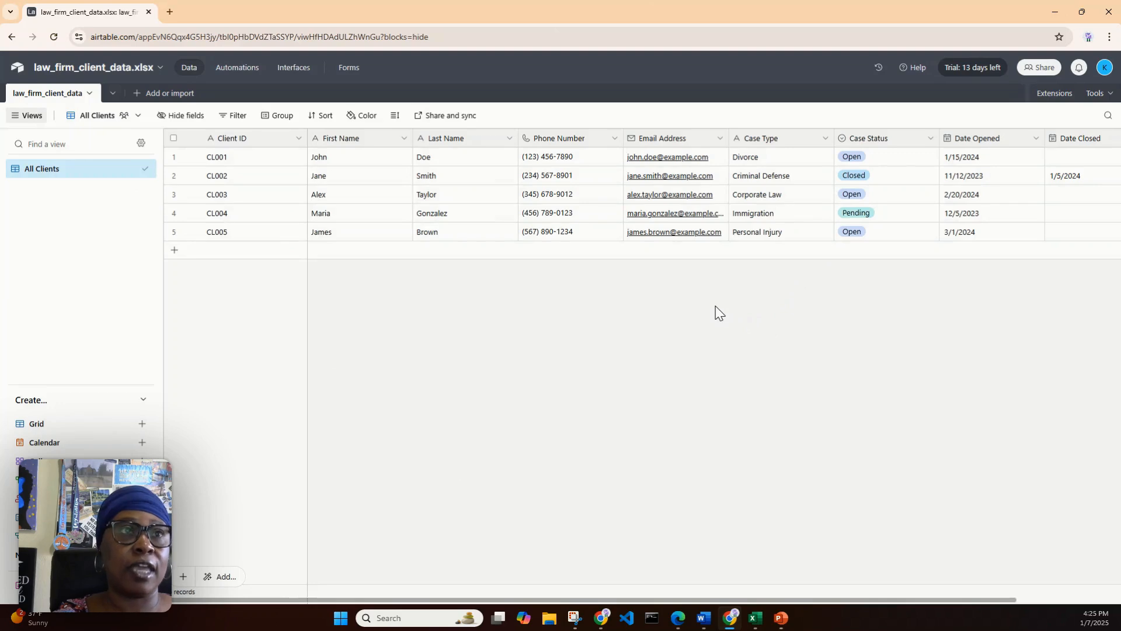
pyautogui.click(141, 143)
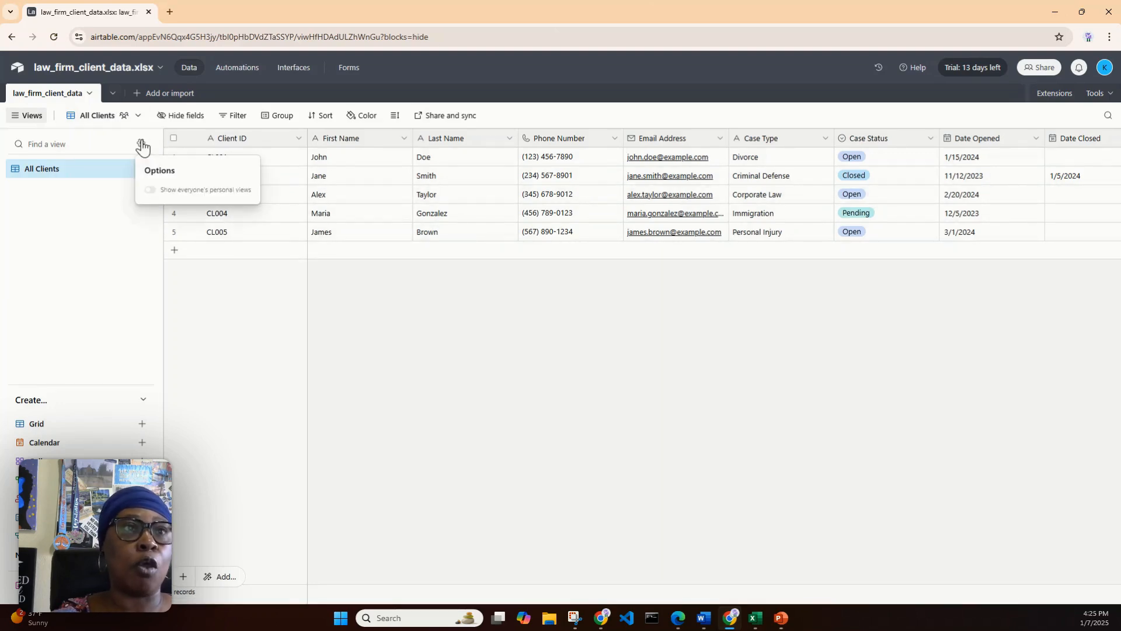
pyautogui.click(141, 143)
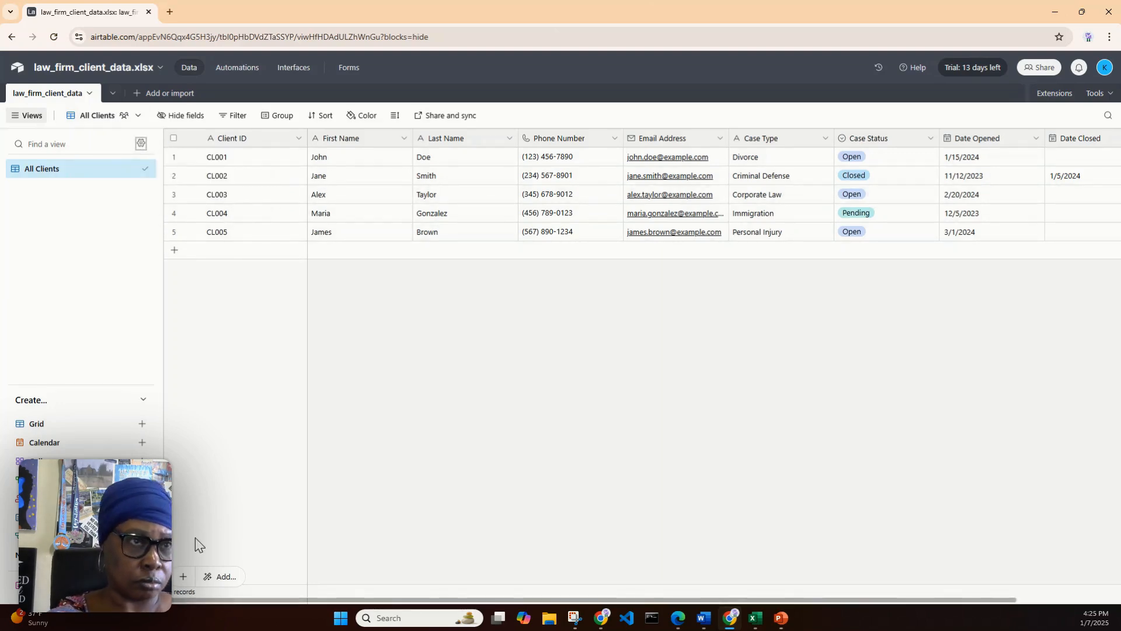
# - Create a second grid view named Client Info with collaborative editing
pyautogui.click(142, 425)
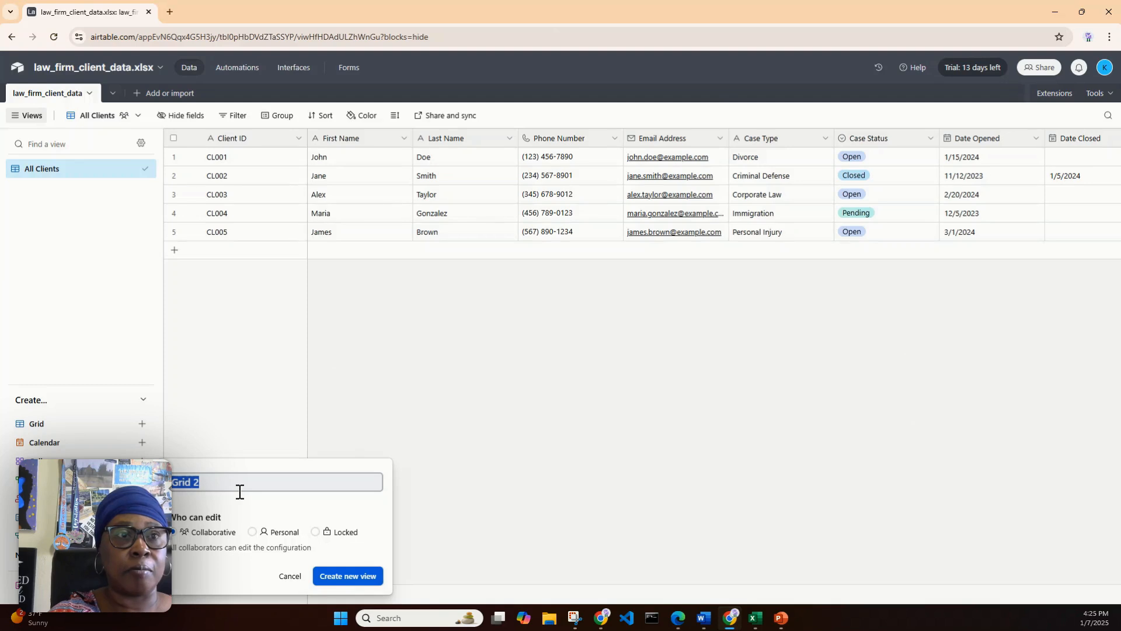
pyautogui.write('Client')
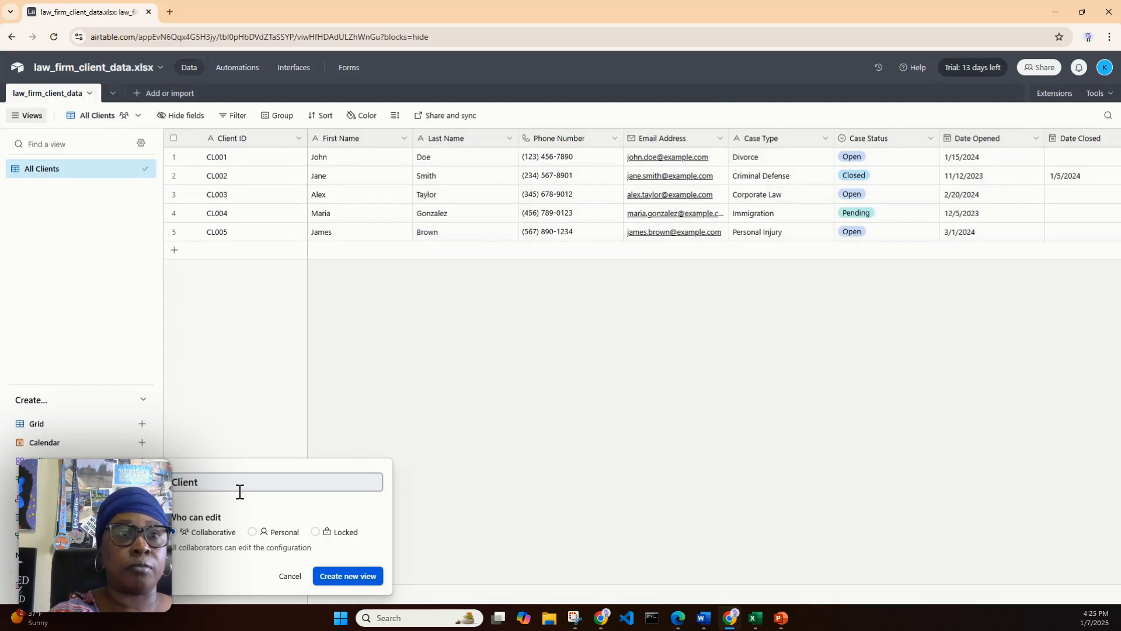
pyautogui.write(' Info')
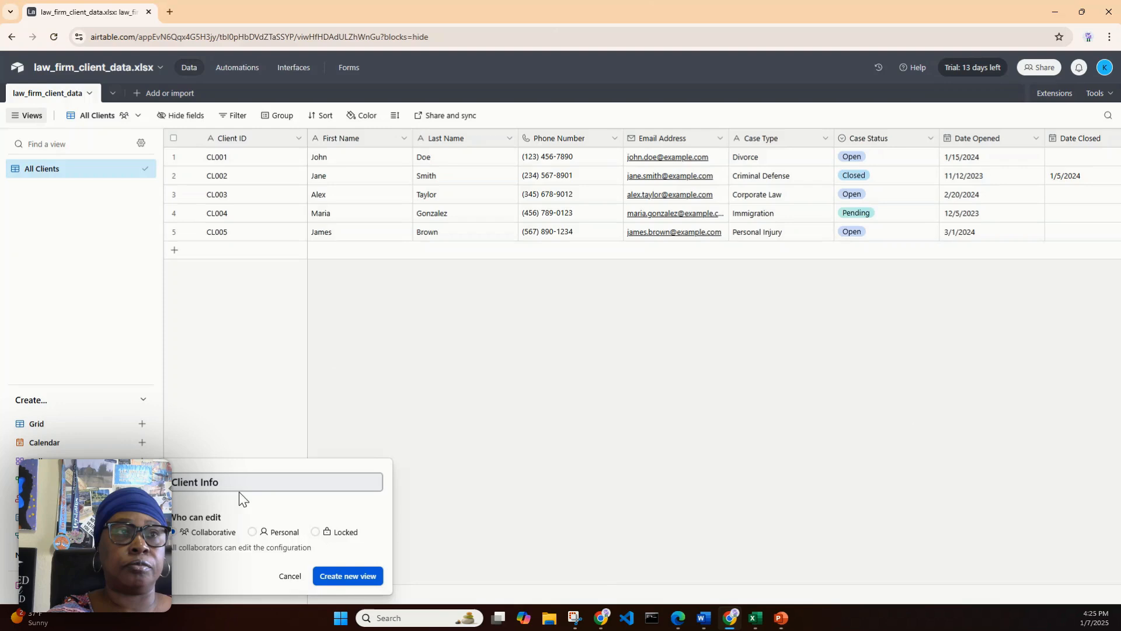
pyautogui.click(347, 576)
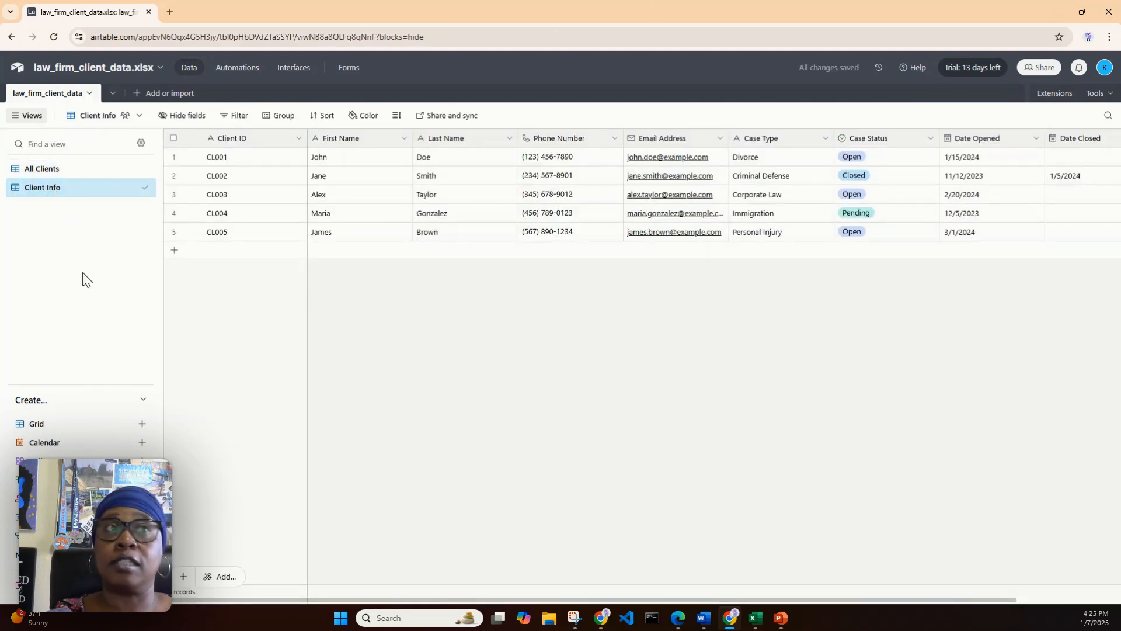
# - Compare the All Clients view with Client Info, and narrow the Client ID column in Client Info
pyautogui.click(42, 170)
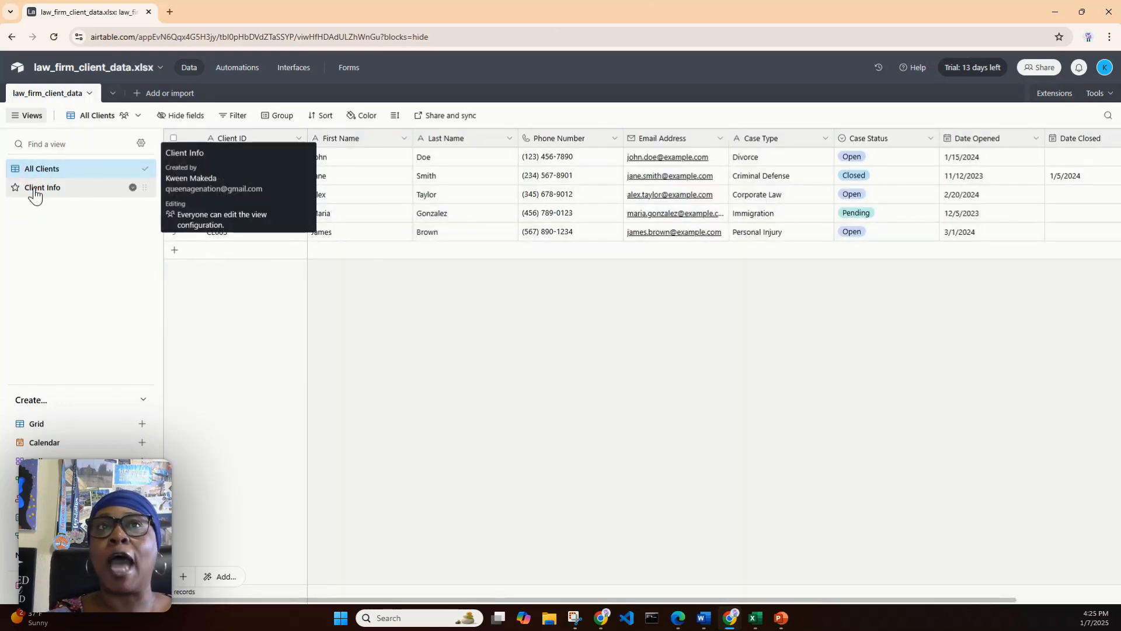
pyautogui.click(35, 192)
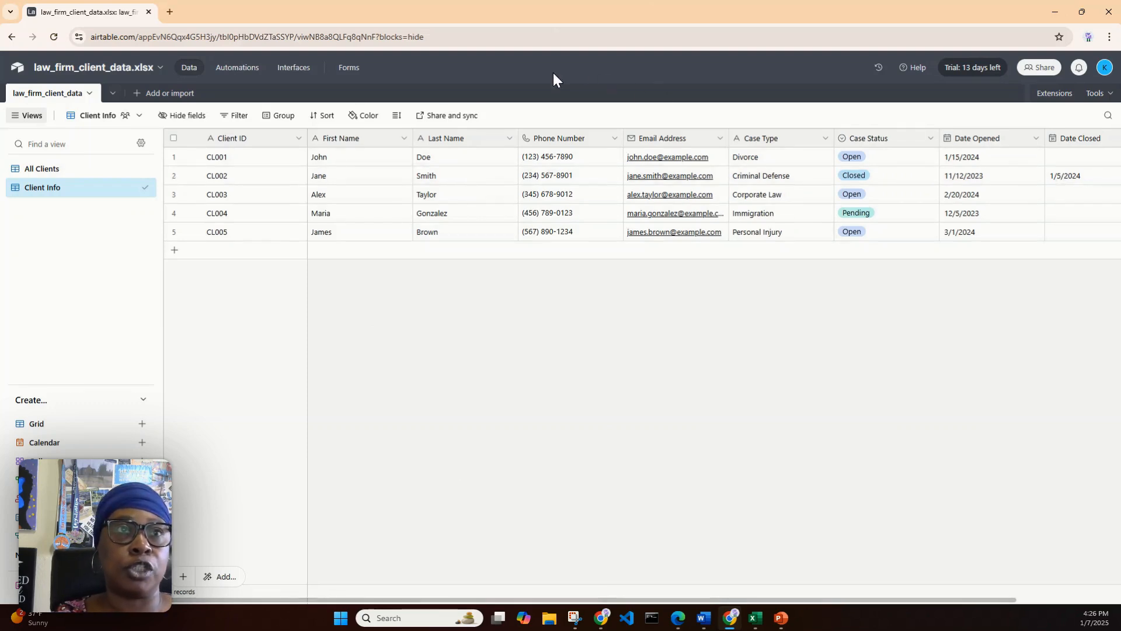
pyautogui.moveTo(305, 137); pyautogui.dragTo(266, 138)
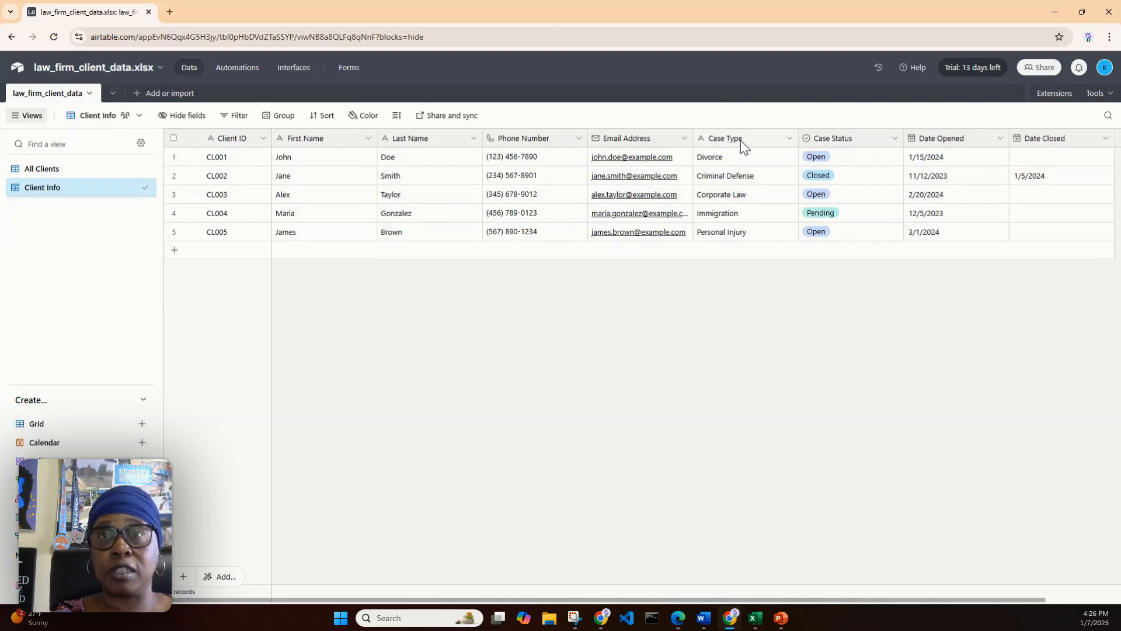
# - Hide the Case Type, Case Status, Date Opened and Date Closed fields in the Client Info view
pyautogui.click(790, 142)
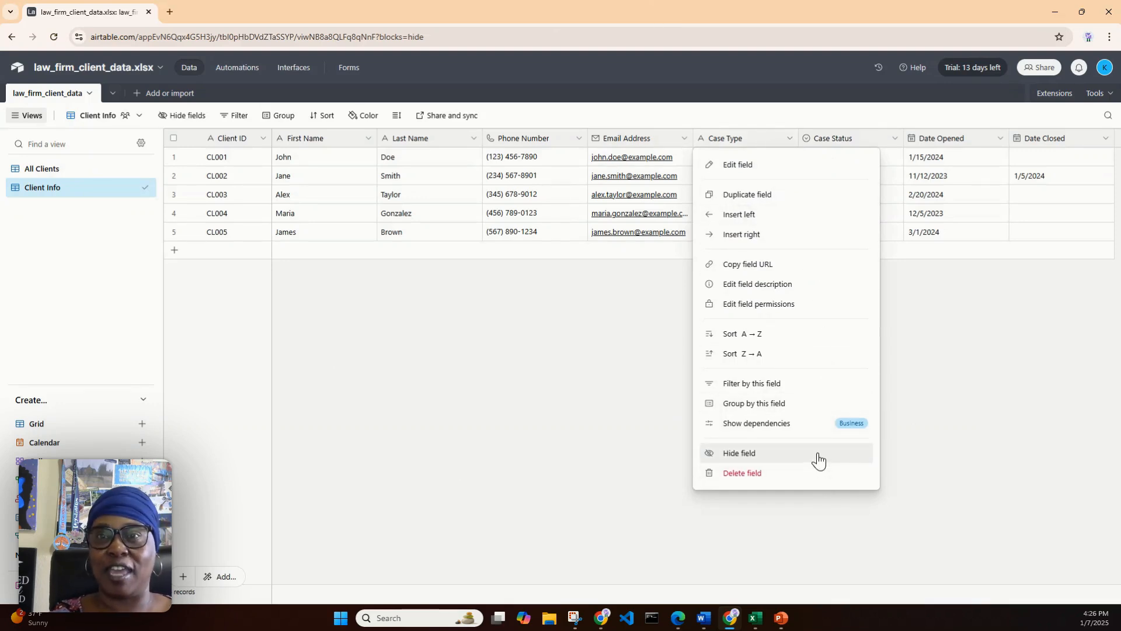
pyautogui.click(916, 387)
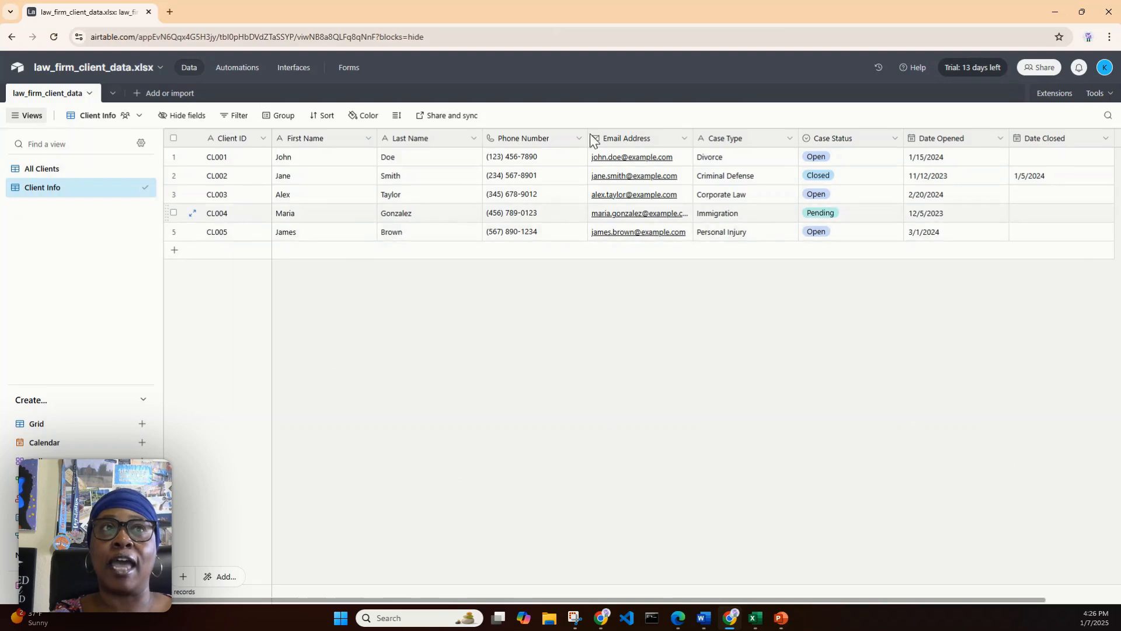
pyautogui.click(172, 121)
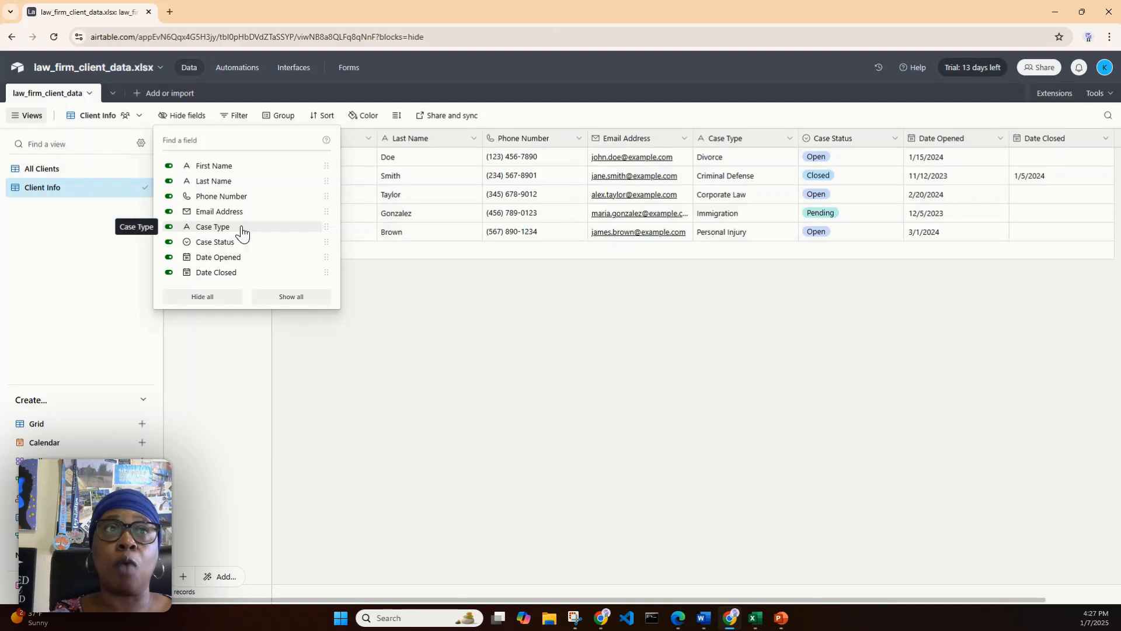
pyautogui.click(169, 228)
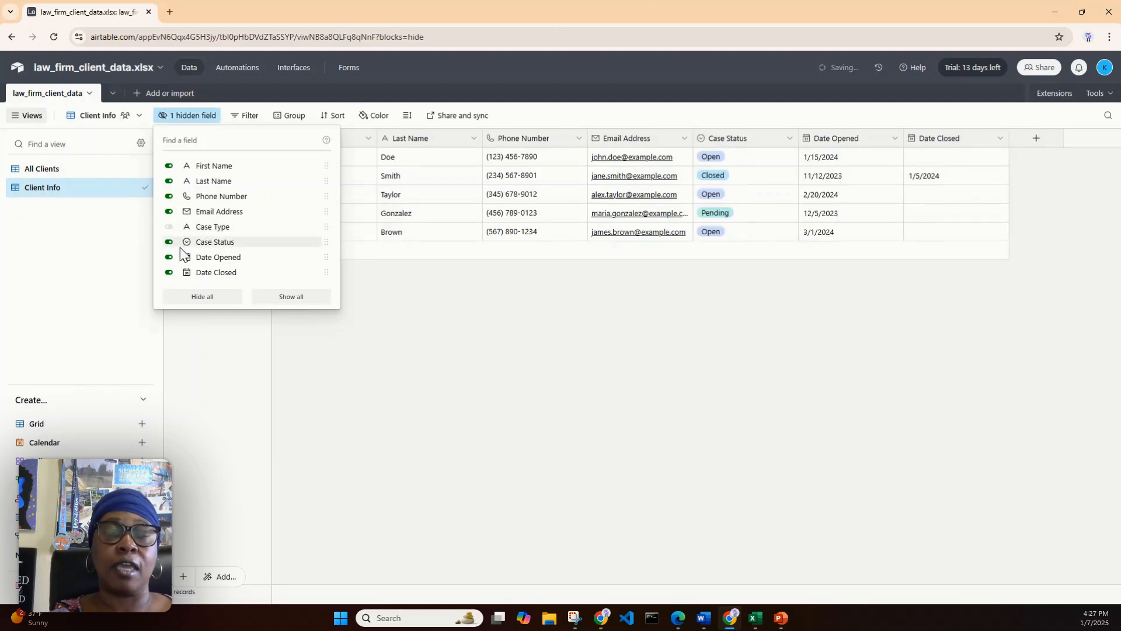
pyautogui.click(169, 242)
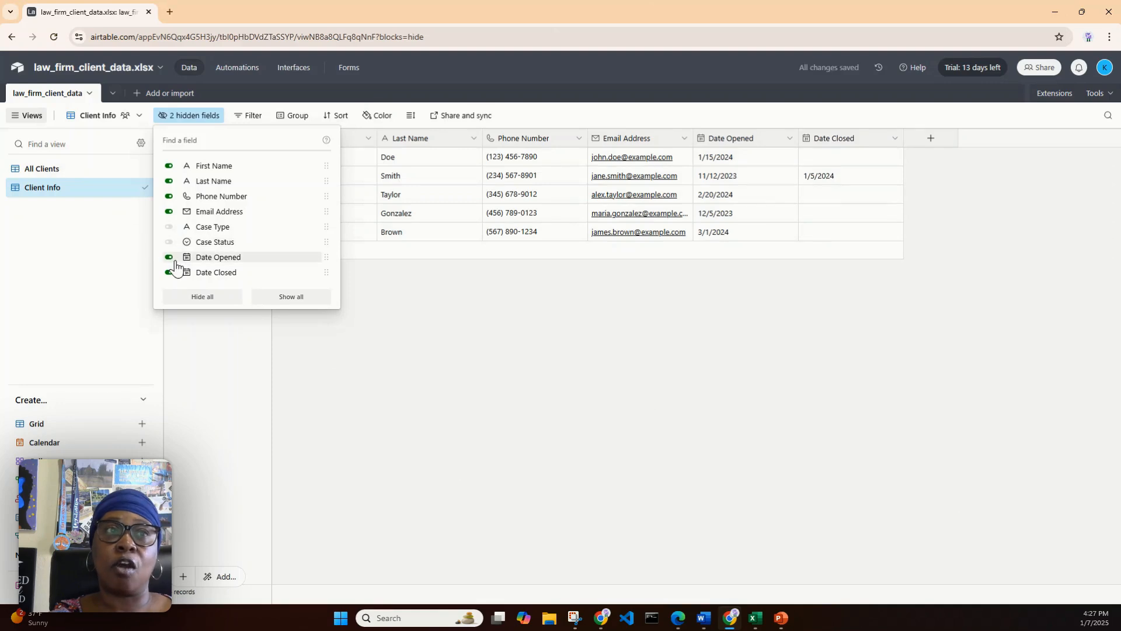
pyautogui.click(169, 257)
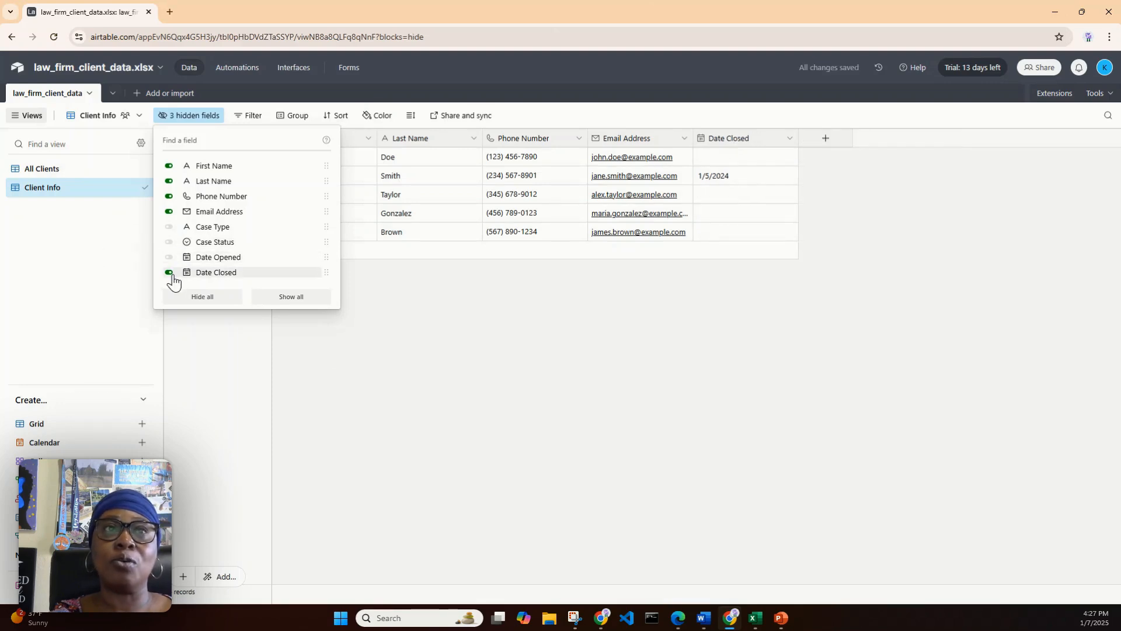
pyautogui.click(170, 272)
pyautogui.click(427, 366)
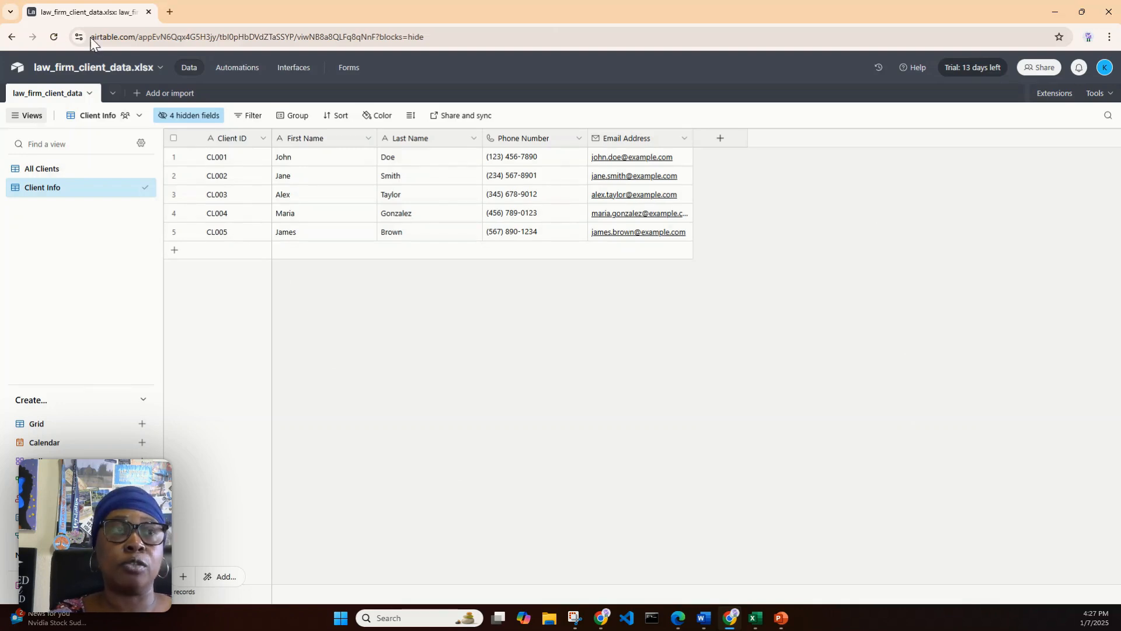
# - Return to the ABC Law Firm workspace and rename the law_firm_client_data.xlsx base as Client Data Excel
pyautogui.click(18, 67)
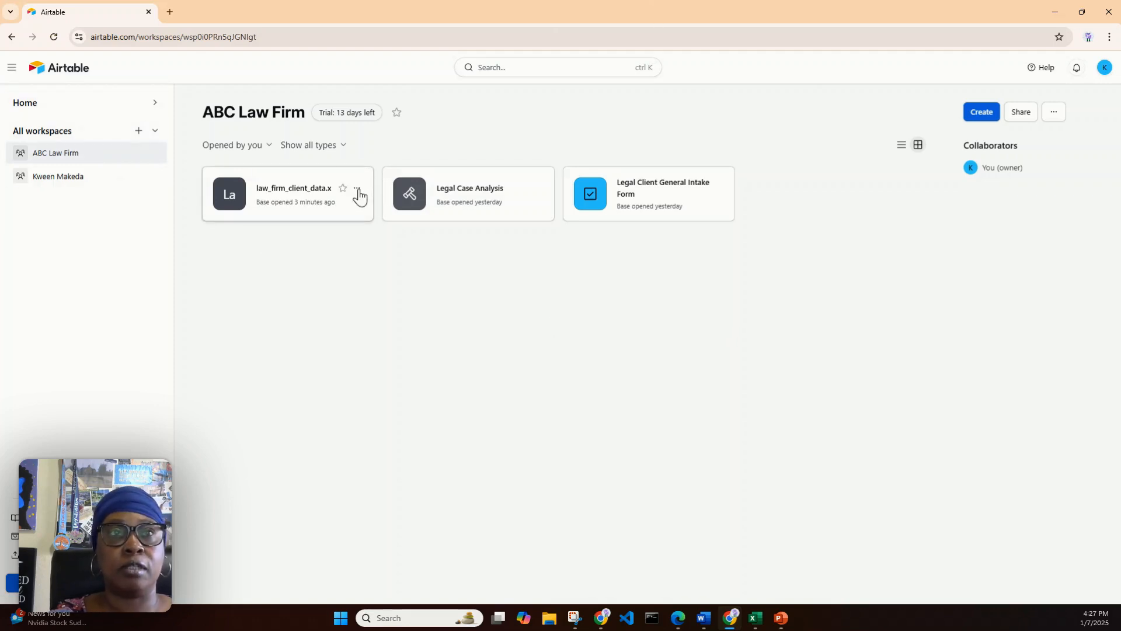
pyautogui.click(356, 189)
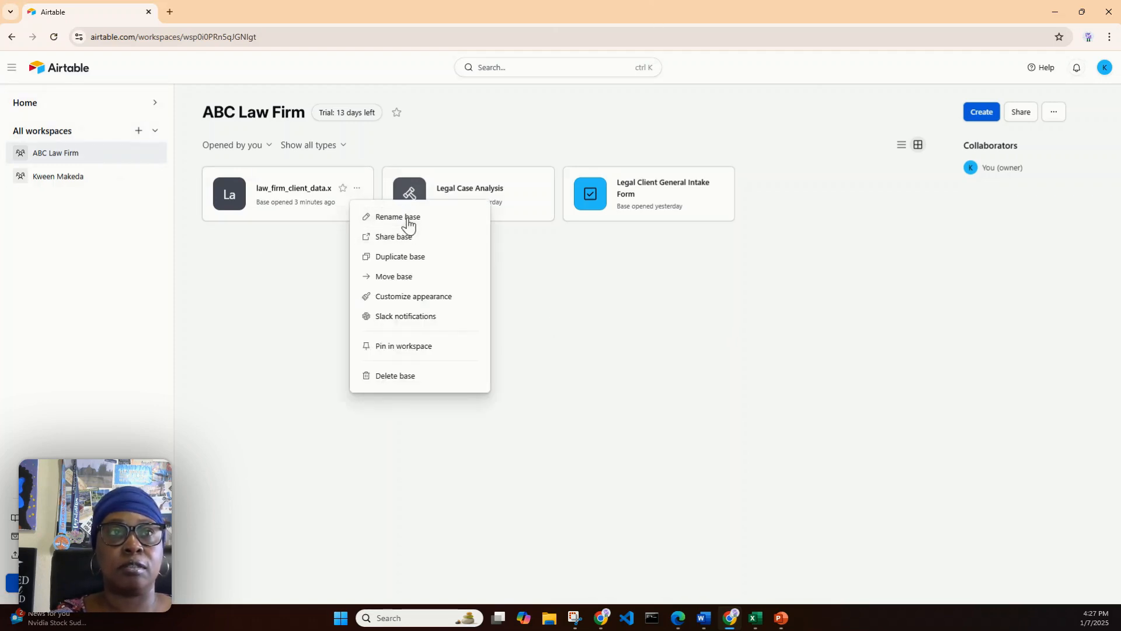
pyautogui.click(407, 218)
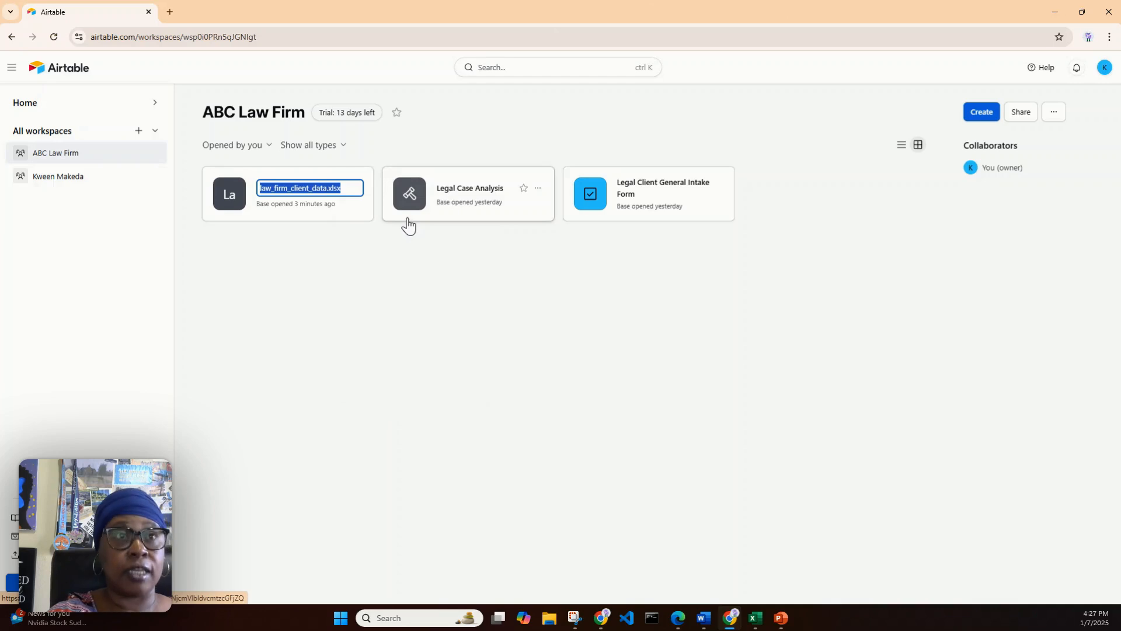
pyautogui.write('Client Data Exce')
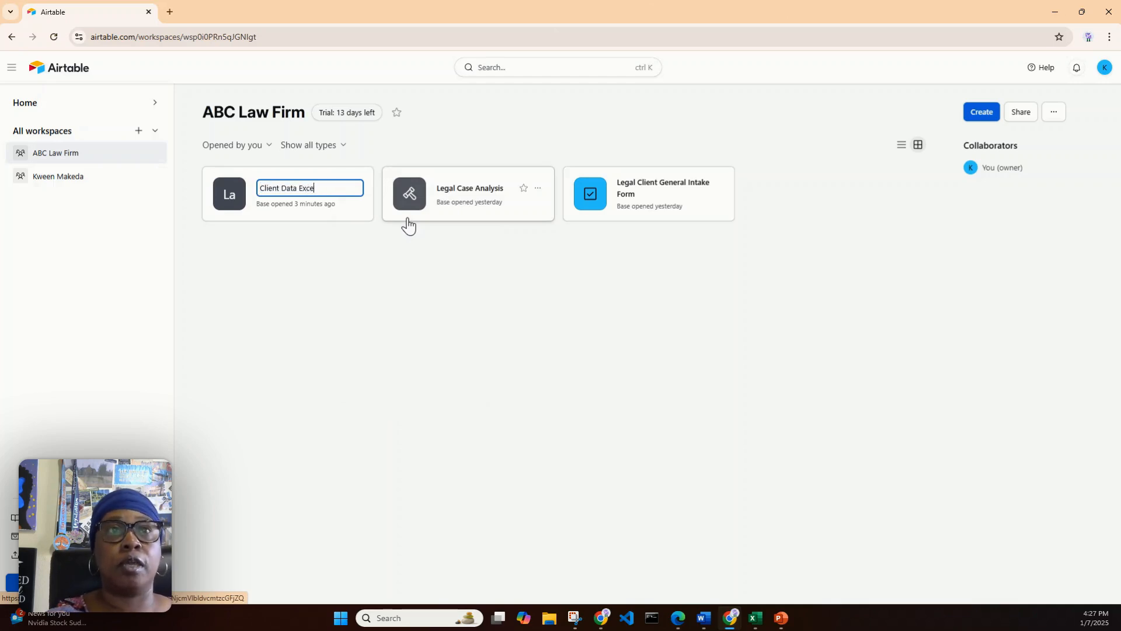
pyautogui.write('l')
pyautogui.press('Return')
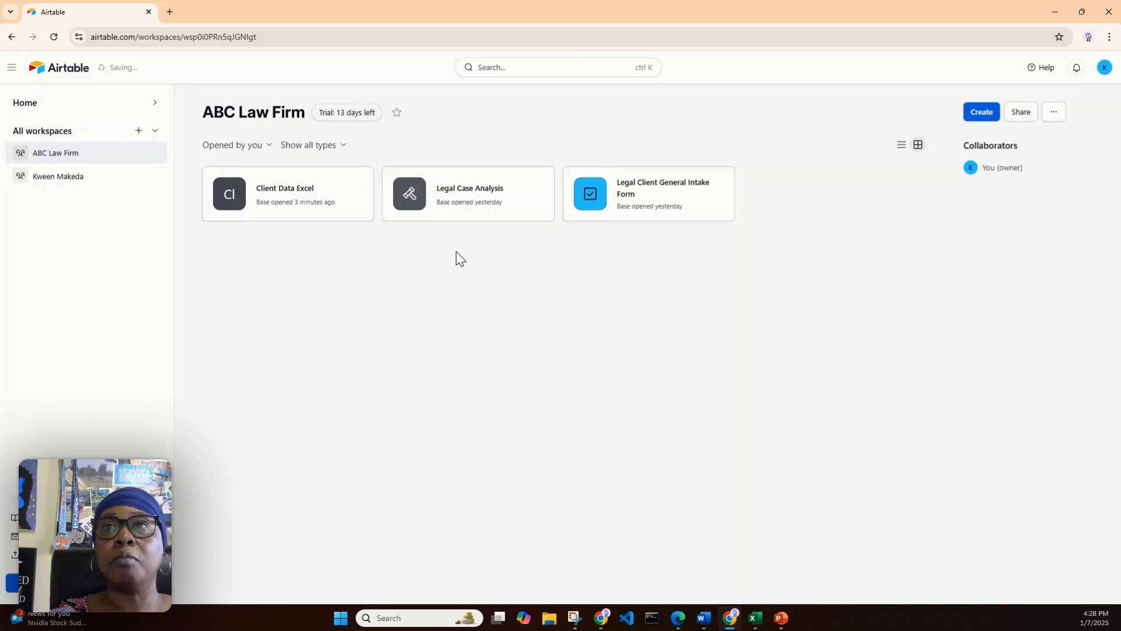
# - Create a blank base in the ABC Law Firm workspace and begin importing data from Google Sheets
pyautogui.click(990, 116)
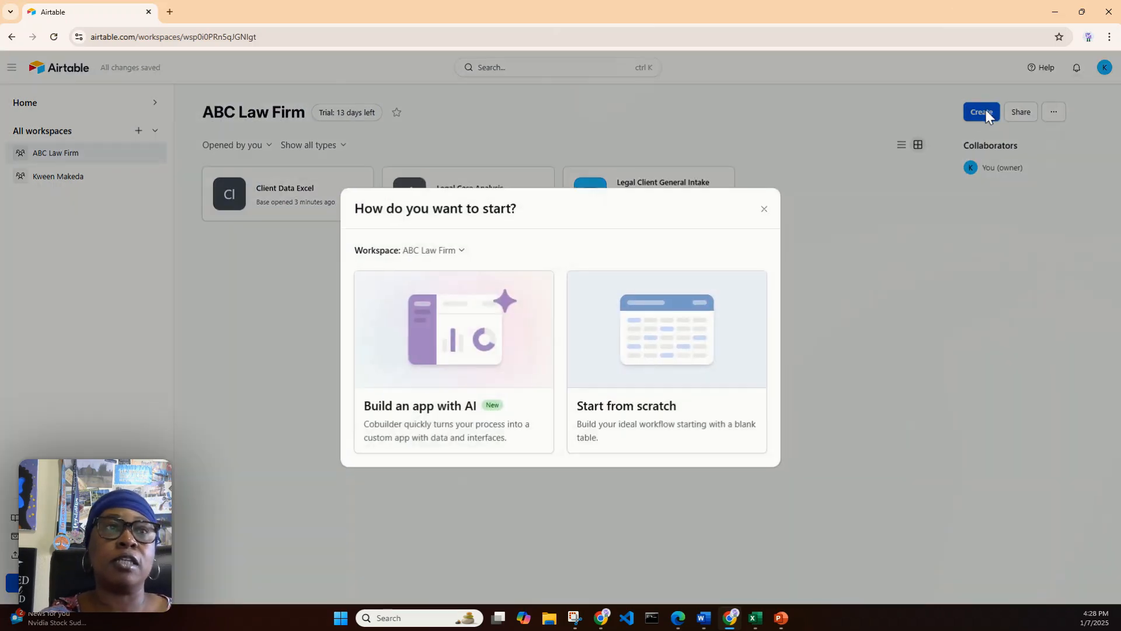
pyautogui.click(669, 347)
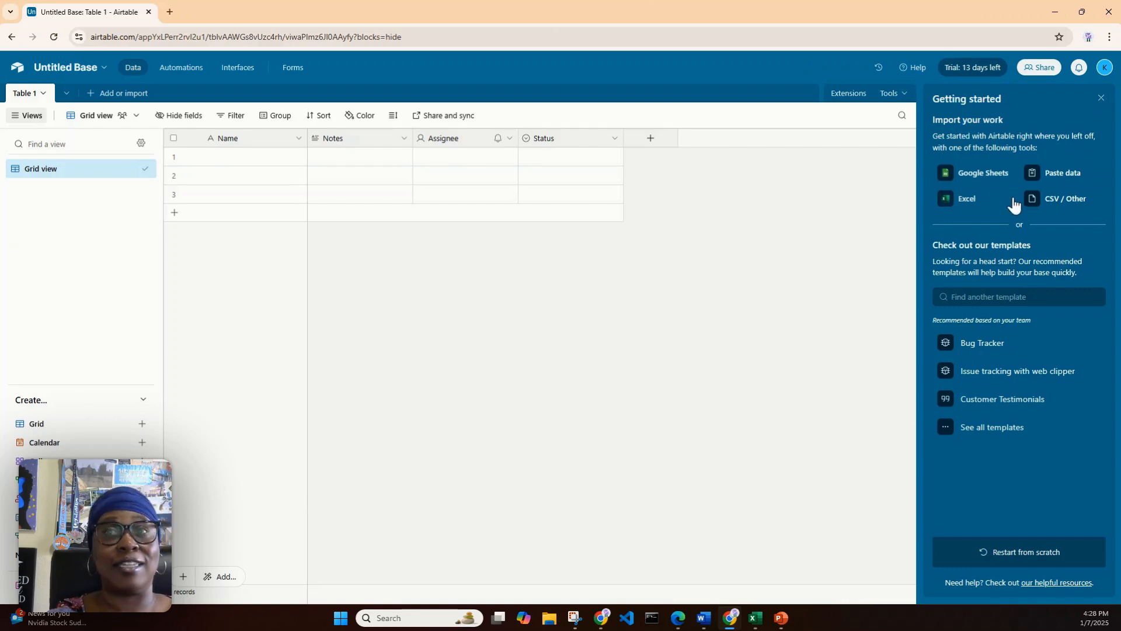
pyautogui.click(982, 174)
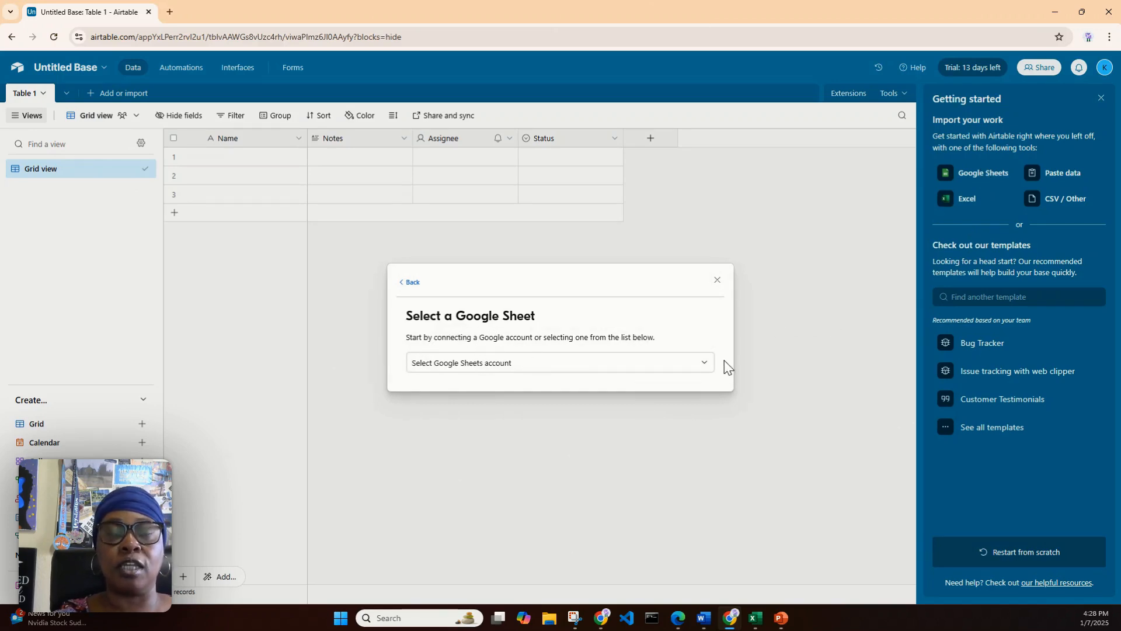
# - Connect a new Google account for the import, granting access to the specific Google Drive files used with the app
pyautogui.click(705, 364)
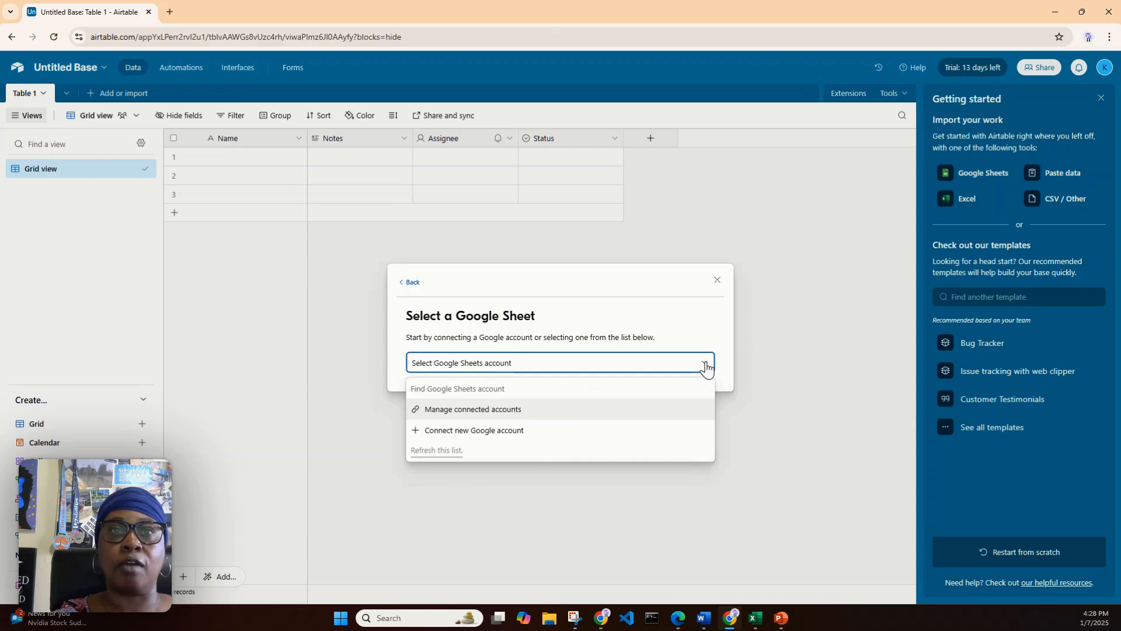
pyautogui.click(540, 431)
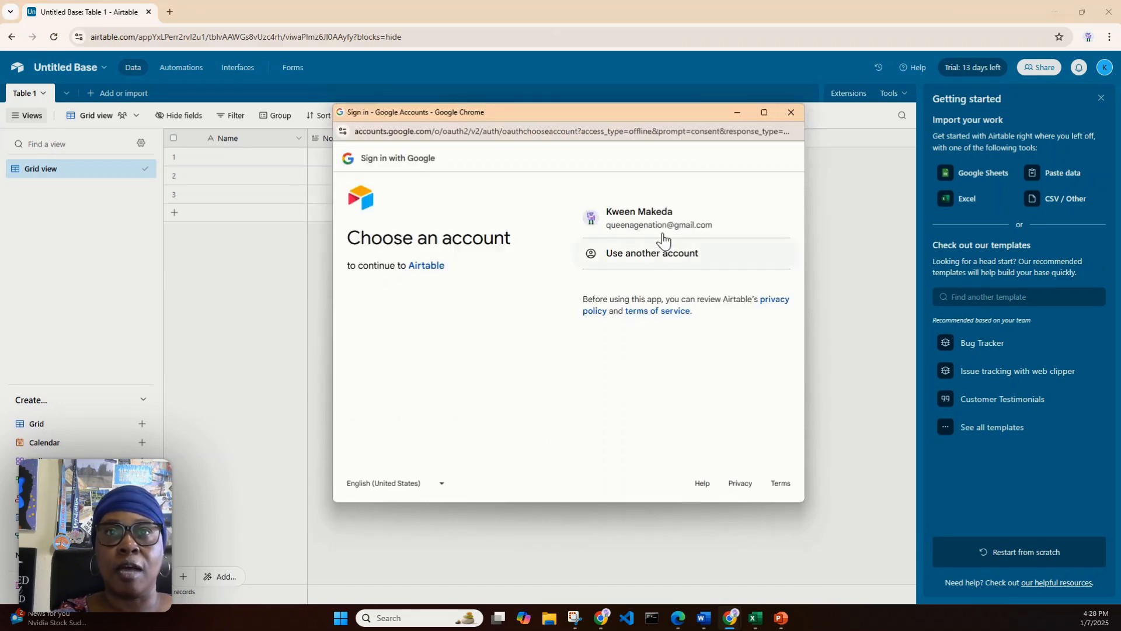
pyautogui.click(663, 212)
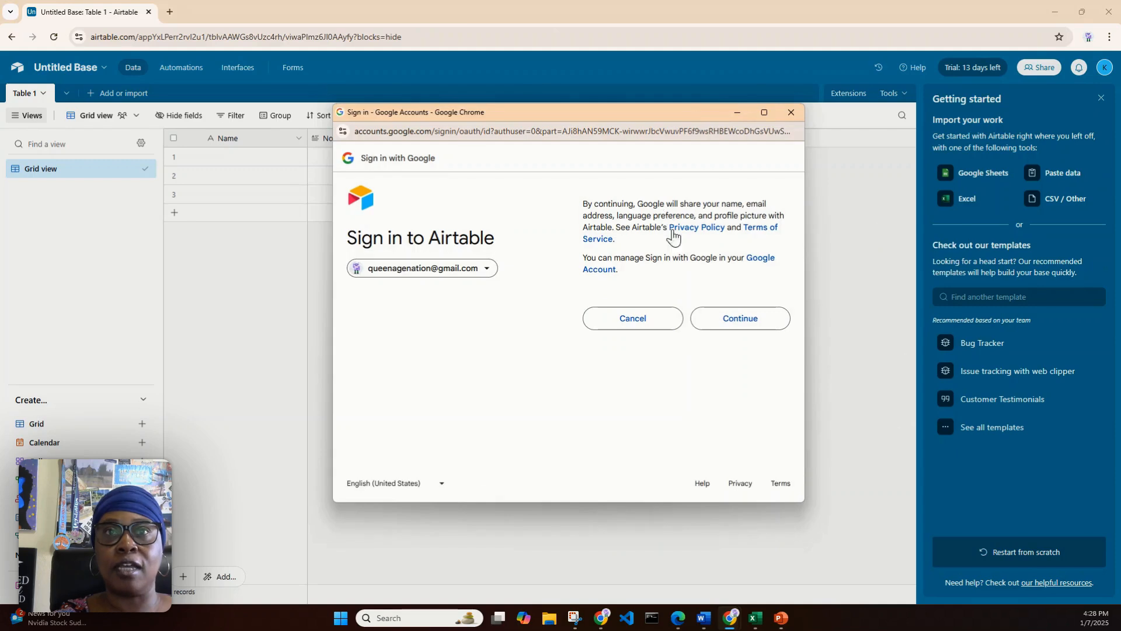
pyautogui.click(746, 326)
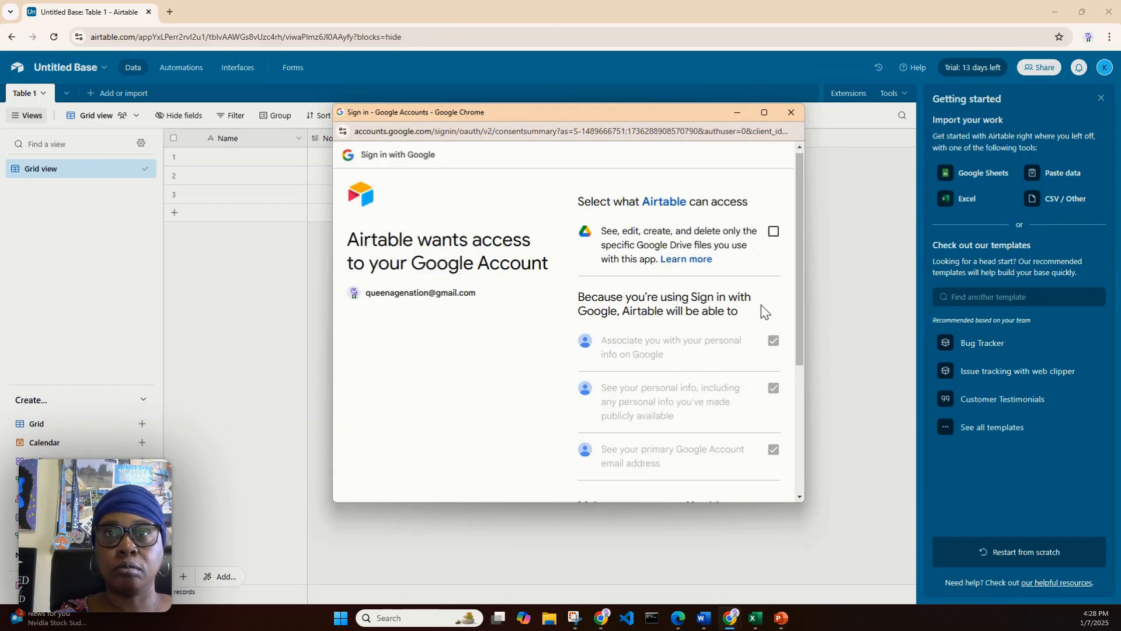
pyautogui.scroll(-1, 763, 312)
pyautogui.click(773, 175)
pyautogui.scroll(-1, 788, 305)
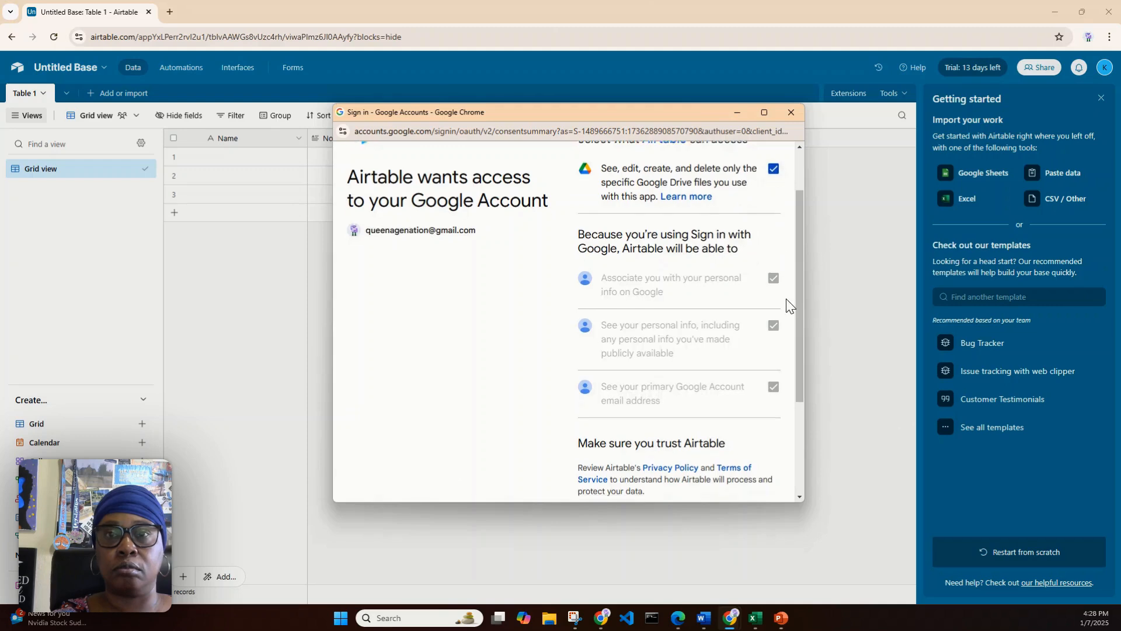
pyautogui.scroll(-3, 788, 305)
pyautogui.click(748, 442)
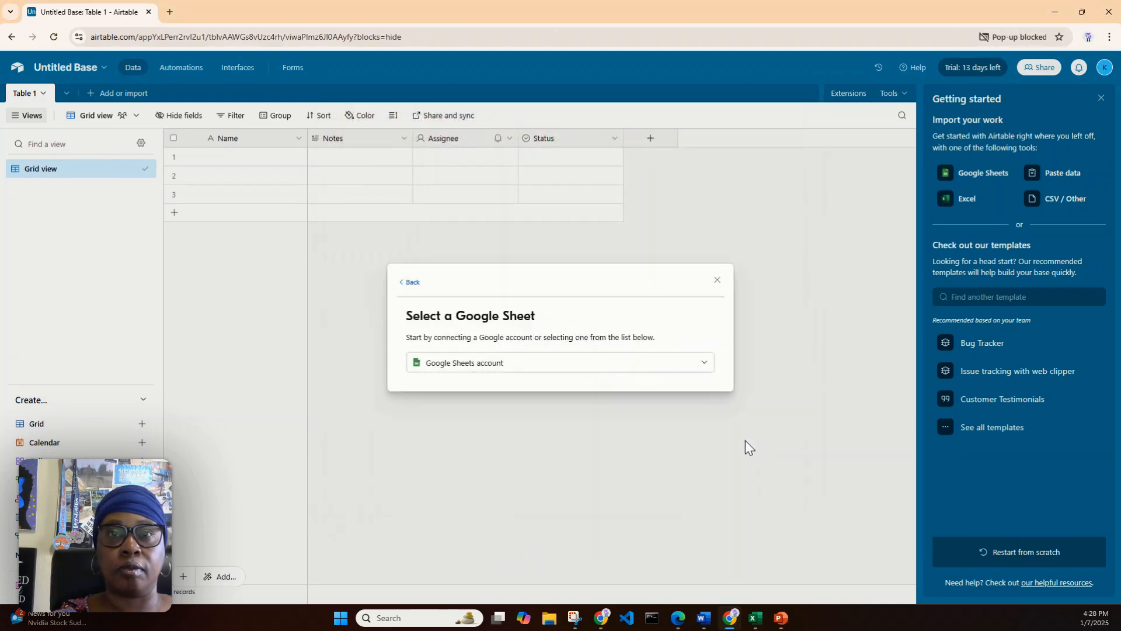
# - Choose the connected Google Sheets account and select the ABC Law Firm Client Data spreadsheet for the import
pyautogui.click(706, 369)
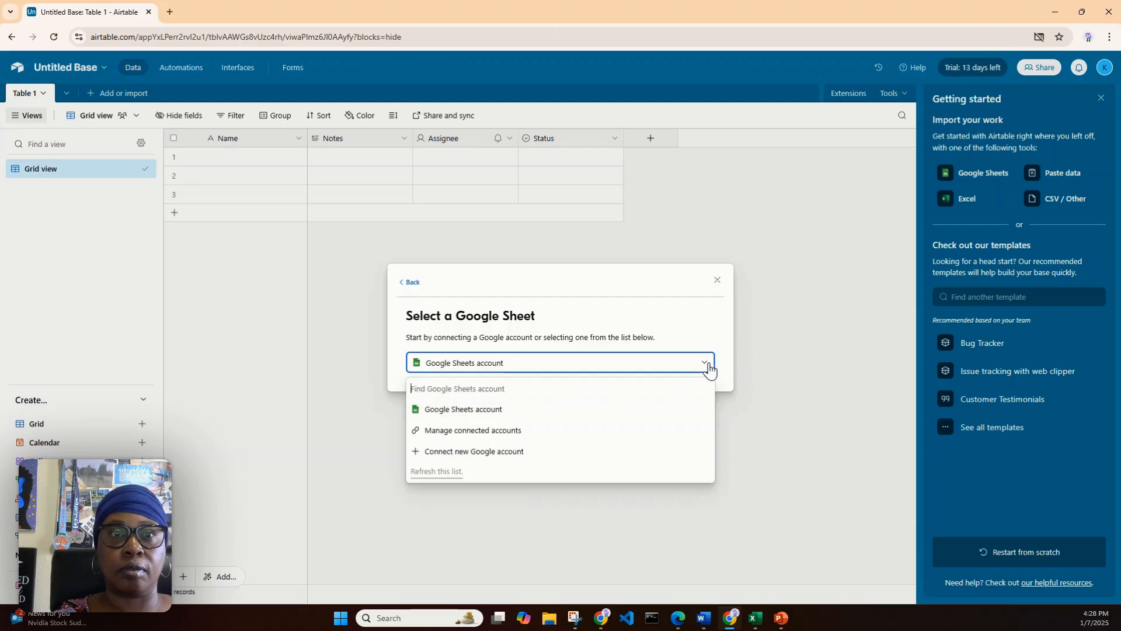
pyautogui.click(650, 408)
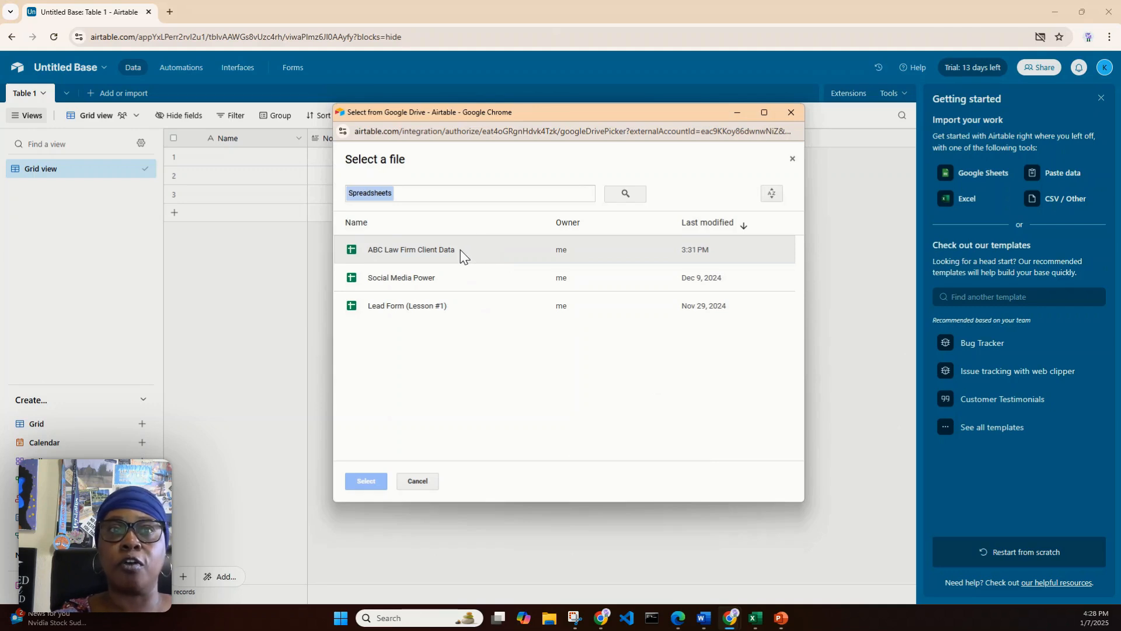
pyautogui.click(463, 256)
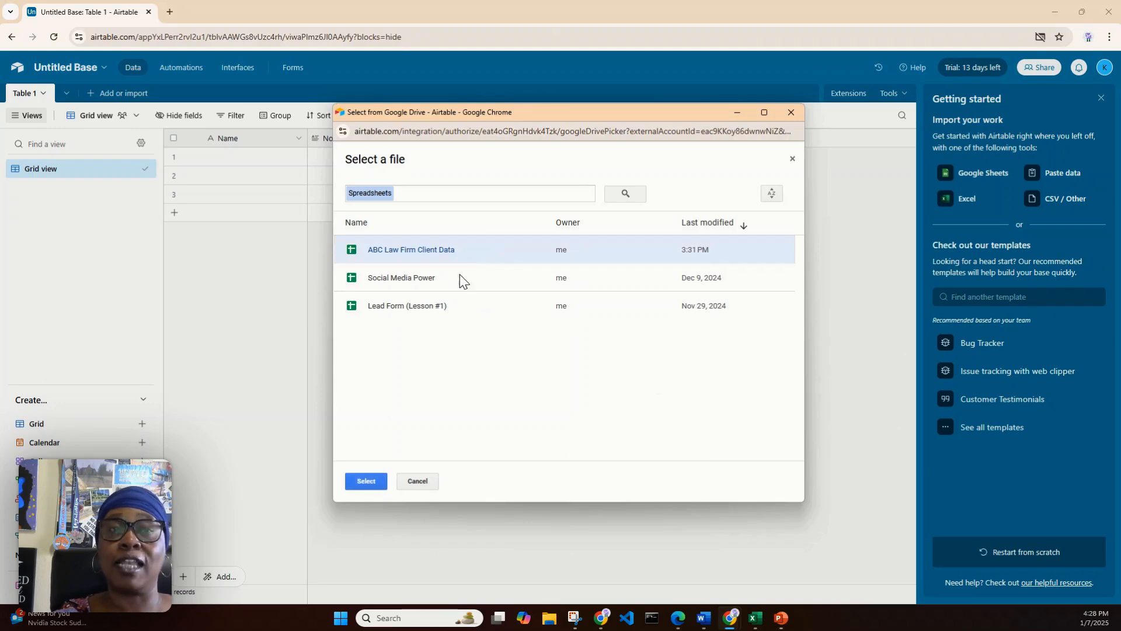
pyautogui.click(373, 484)
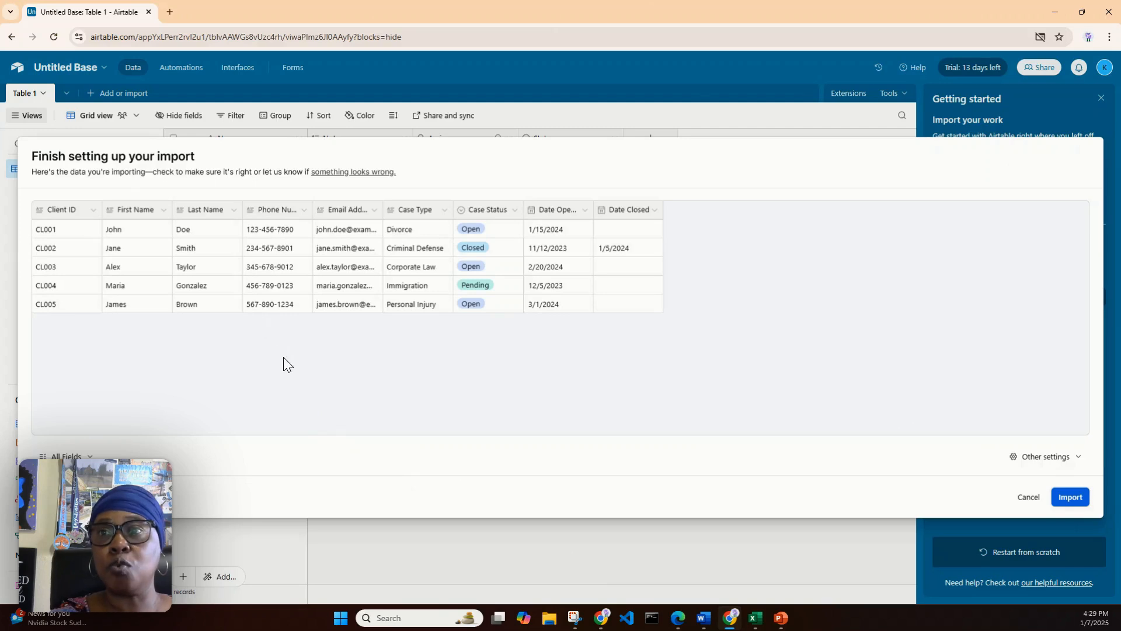
# - Review the other import settings and change the Client ID field type to Single line text
pyautogui.click(1078, 458)
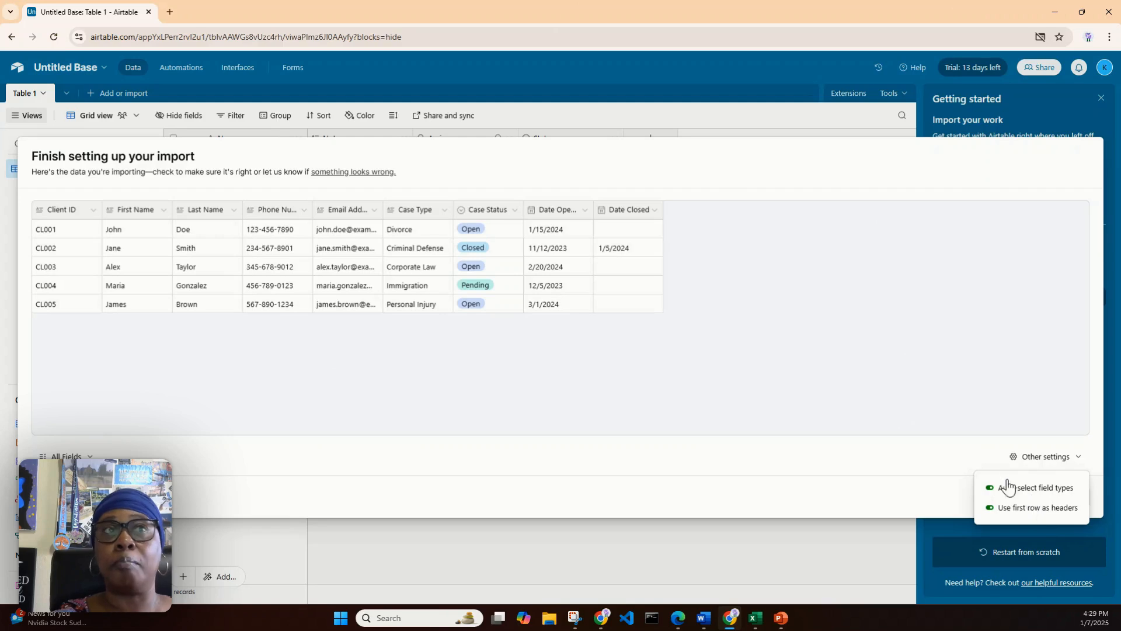
pyautogui.click(888, 380)
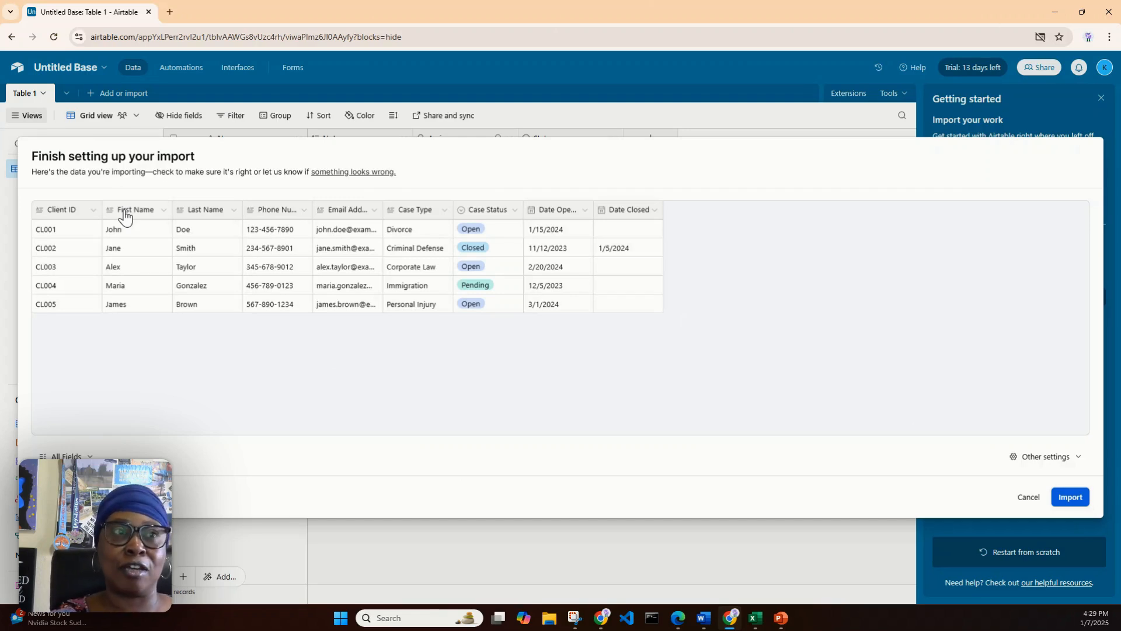
pyautogui.click(93, 210)
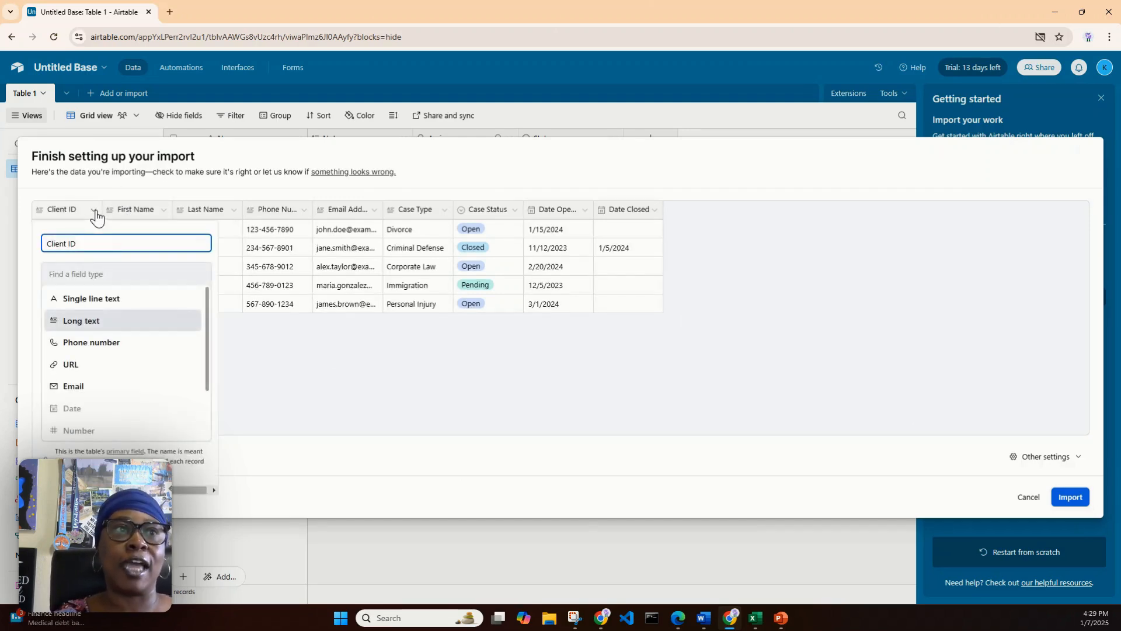
pyautogui.click(132, 301)
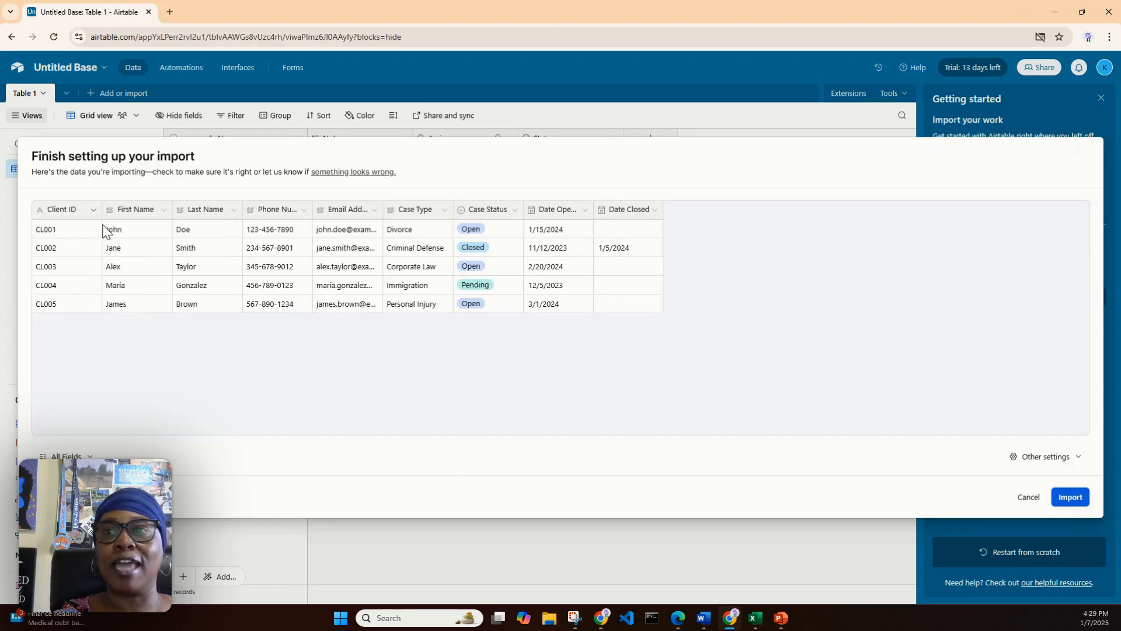
pyautogui.click(1078, 456)
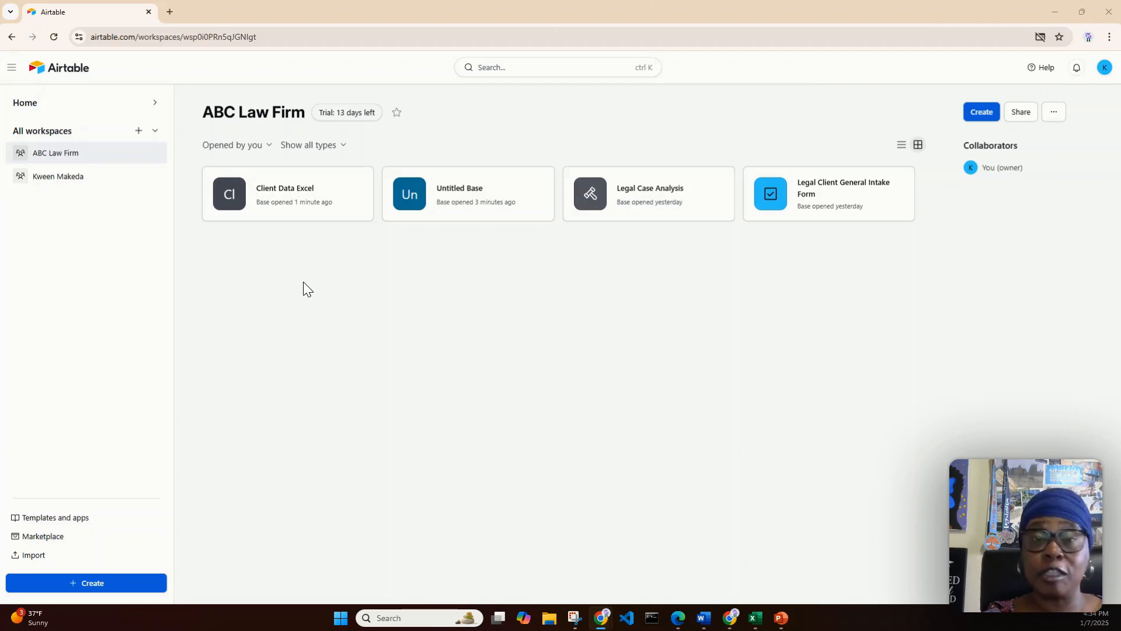
# - Open the Client Data Excel base and download its Client Info view as a CSV file
pyautogui.click(275, 196)
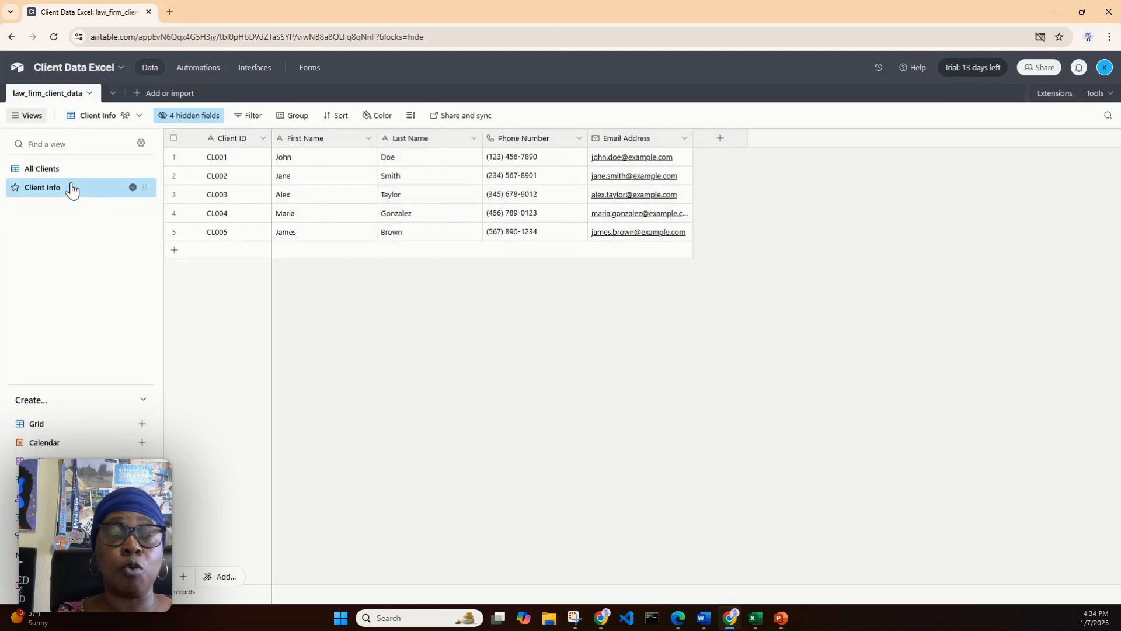
pyautogui.moveTo(100, 199)
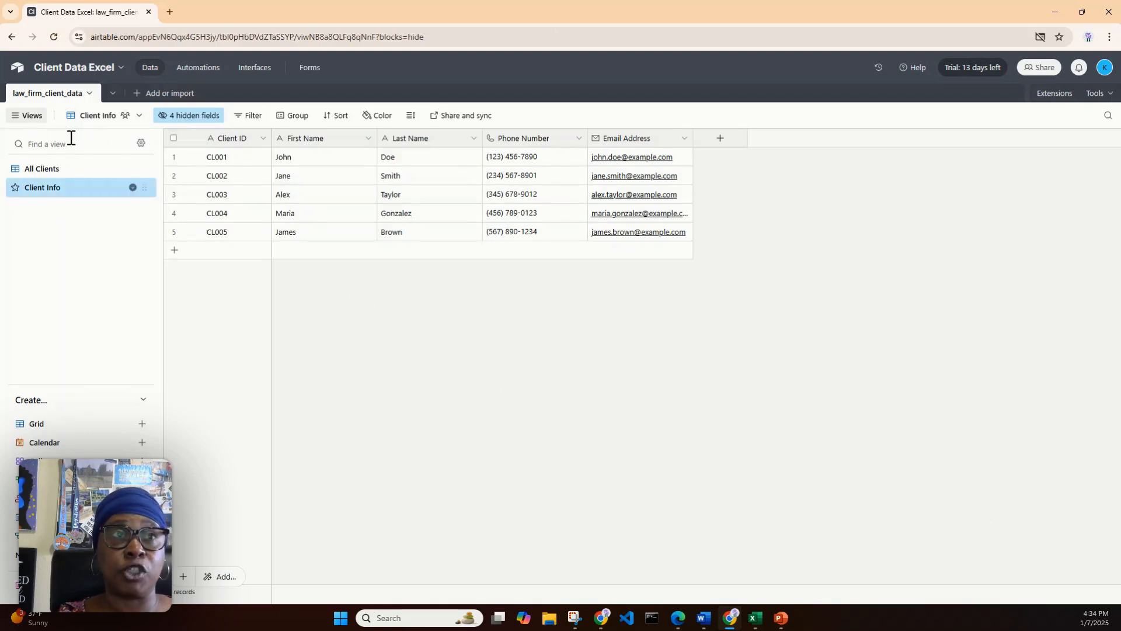
pyautogui.moveTo(133, 121)
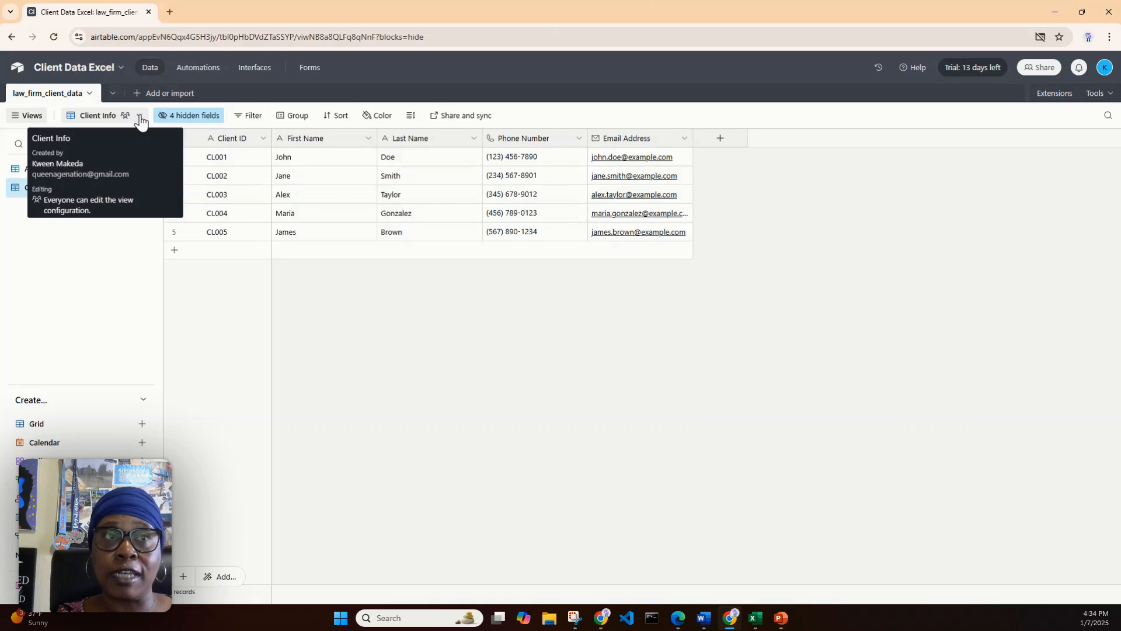
pyautogui.click(140, 118)
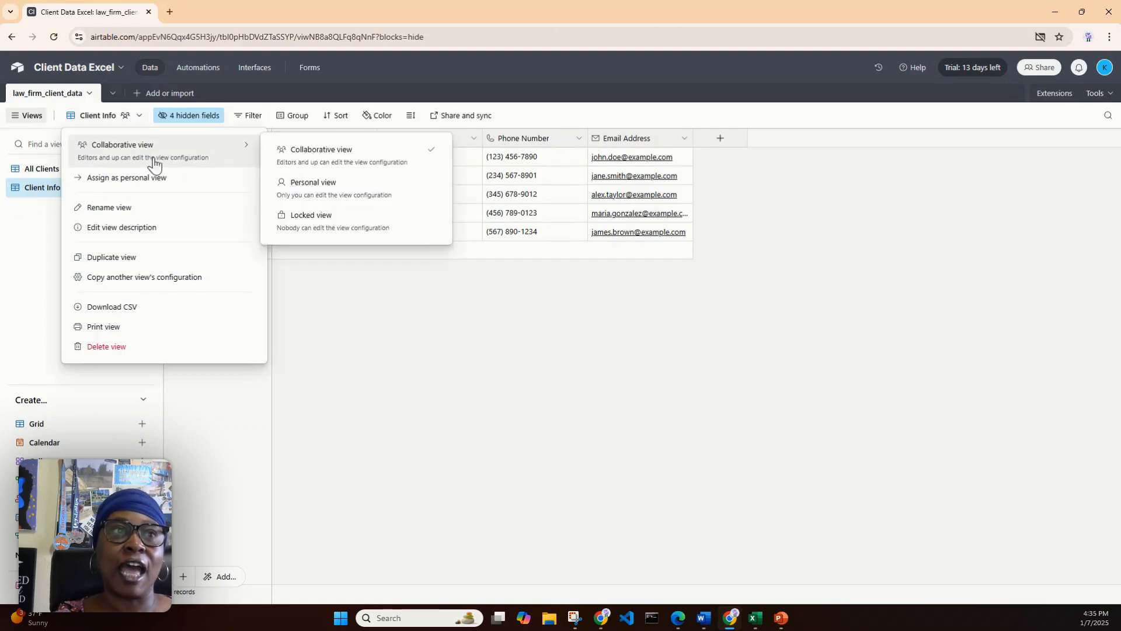
pyautogui.click(151, 314)
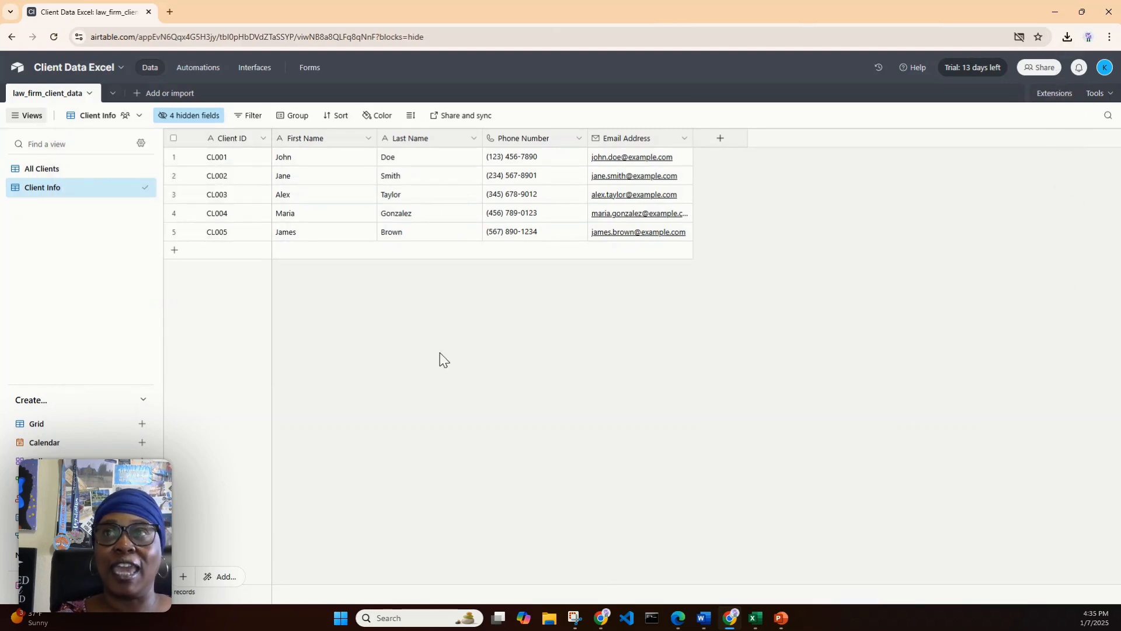
# - Open the downloaded Client Info CSV in Excel and maximize its window to inspect the exported records
pyautogui.click(1068, 36)
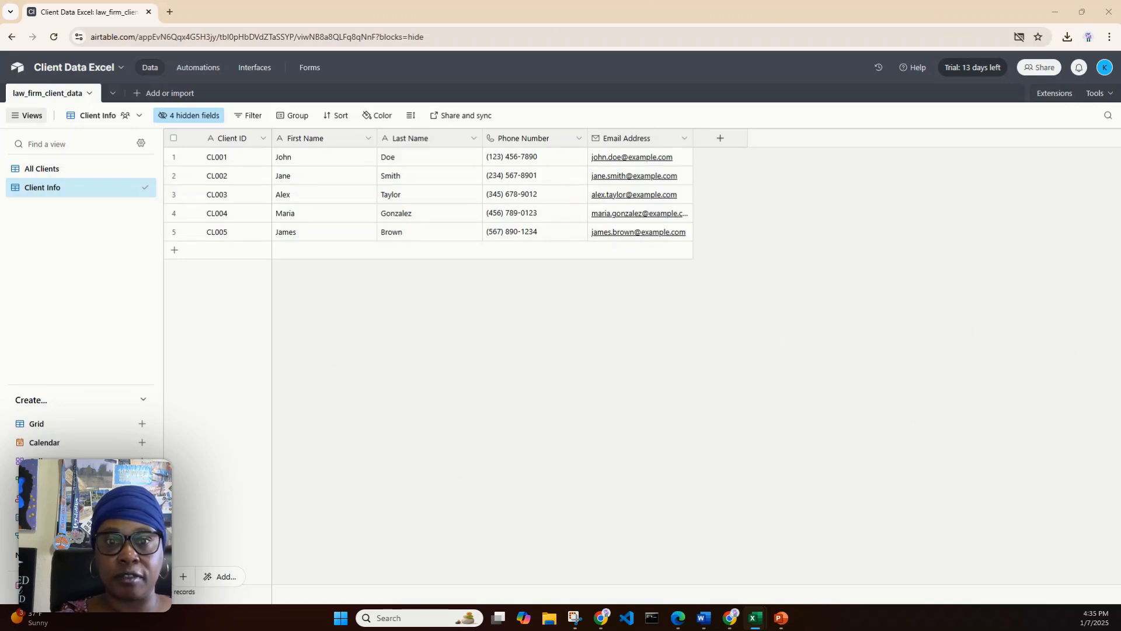
pyautogui.moveTo(0, 216); pyautogui.dragTo(442, 351)
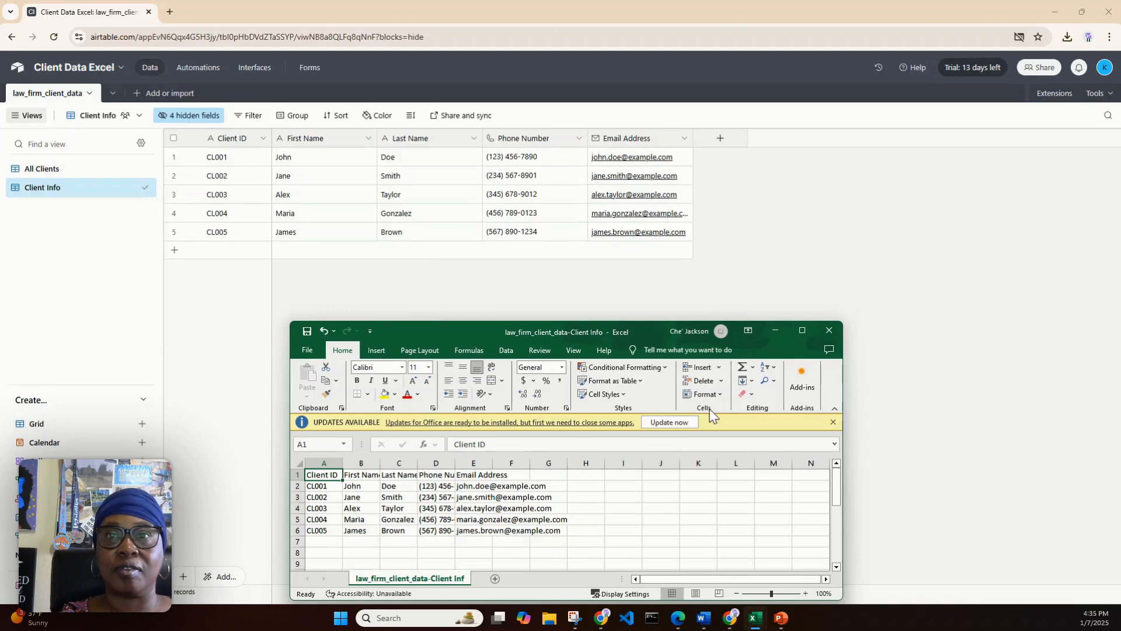
pyautogui.click(801, 331)
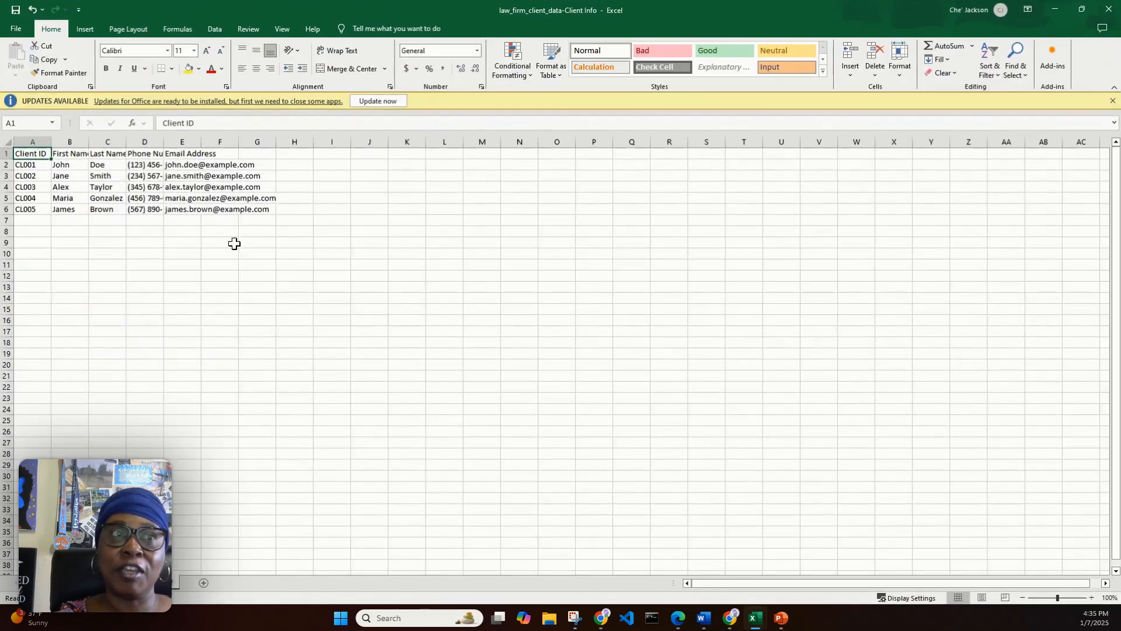